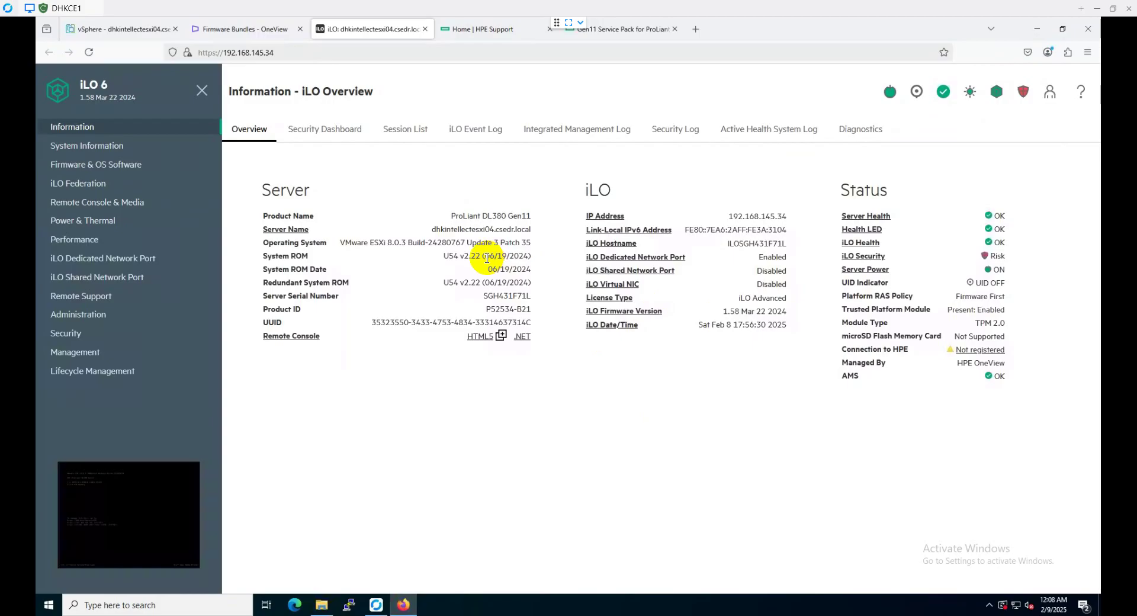
- Check the server's System ROM date in iLO against Gen11 Service Pack for ProLiant version 2025.01.00.00 on the HPE Support page
double_click(525, 270)
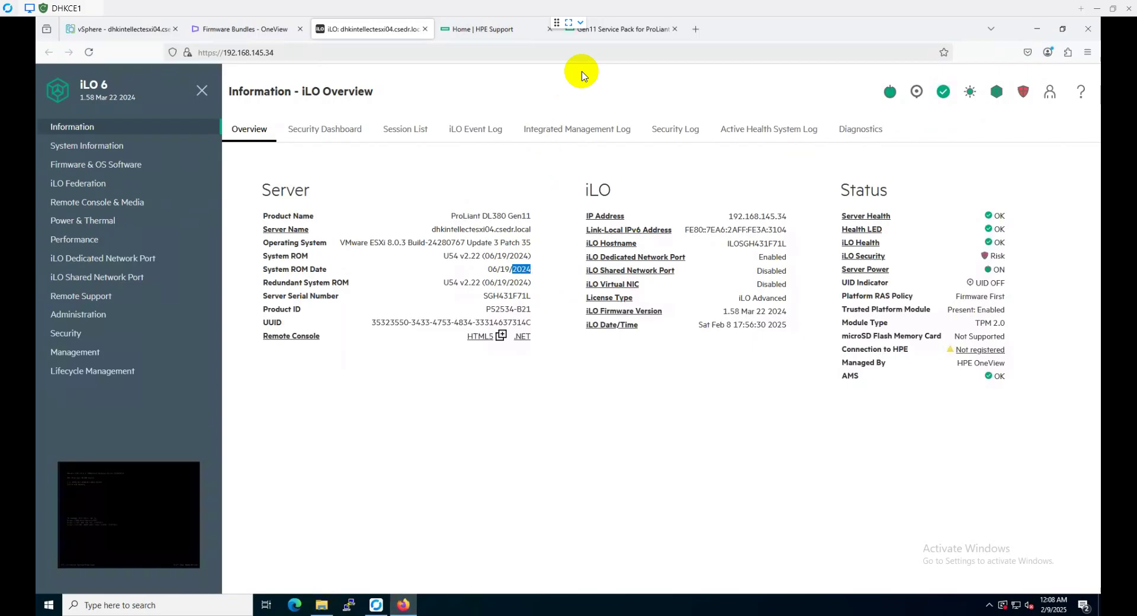
mouse_move(621, 33)
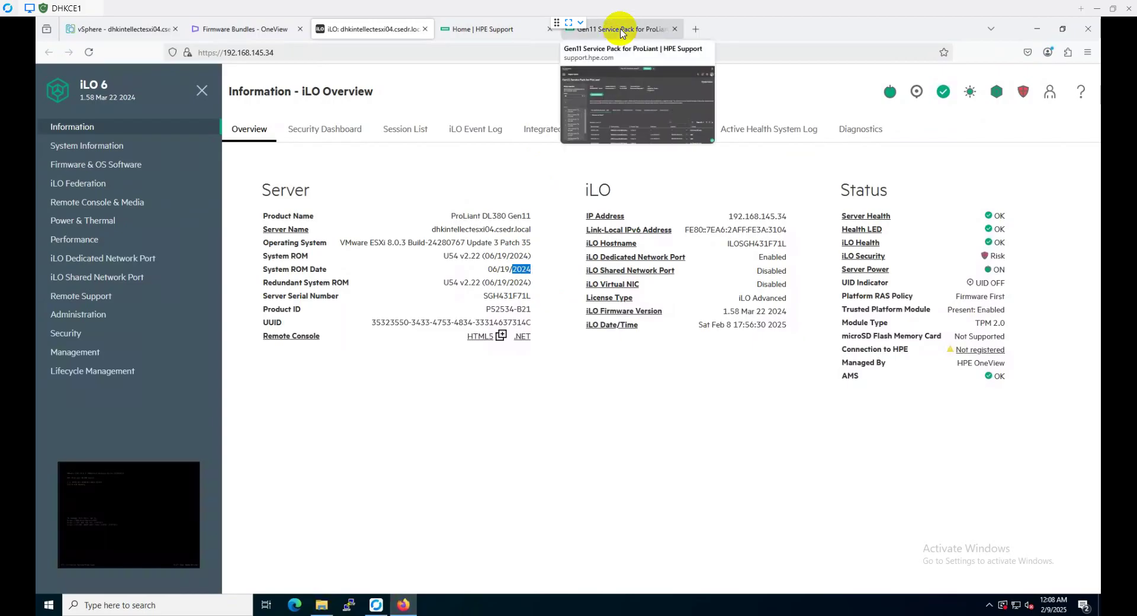
click(511, 36)
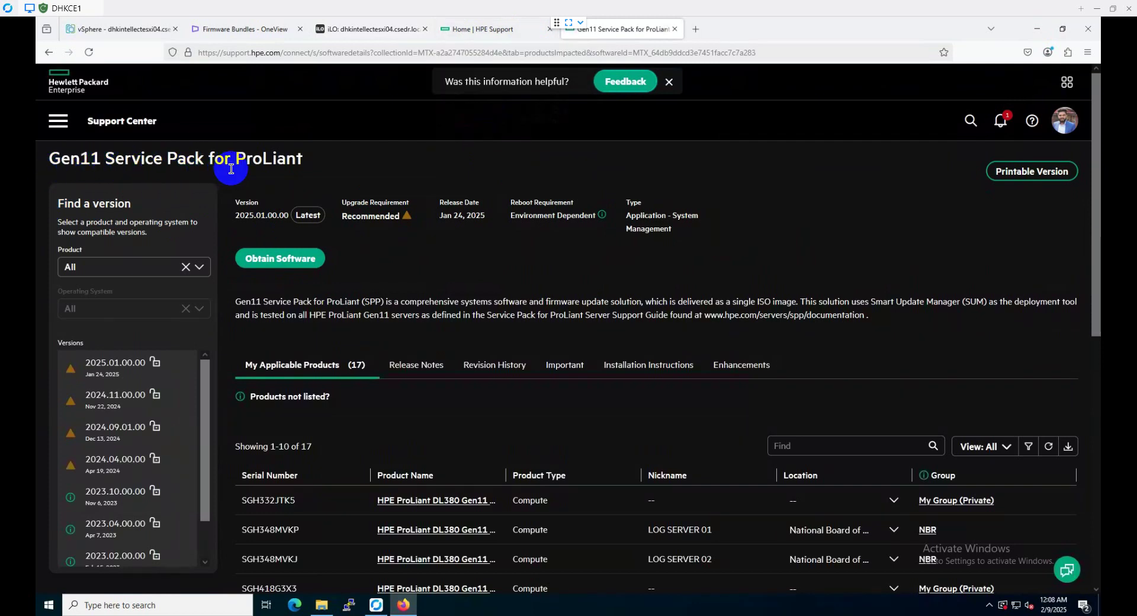
click(121, 372)
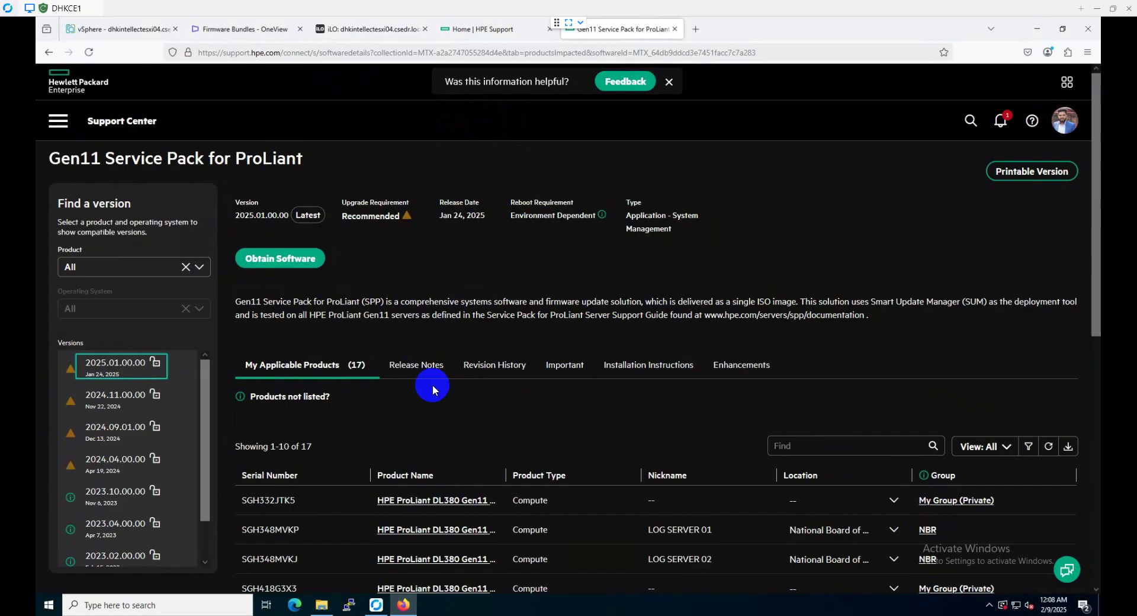
- Review the release notes of the Gen11 Service Pack for ProLiant
click(439, 366)
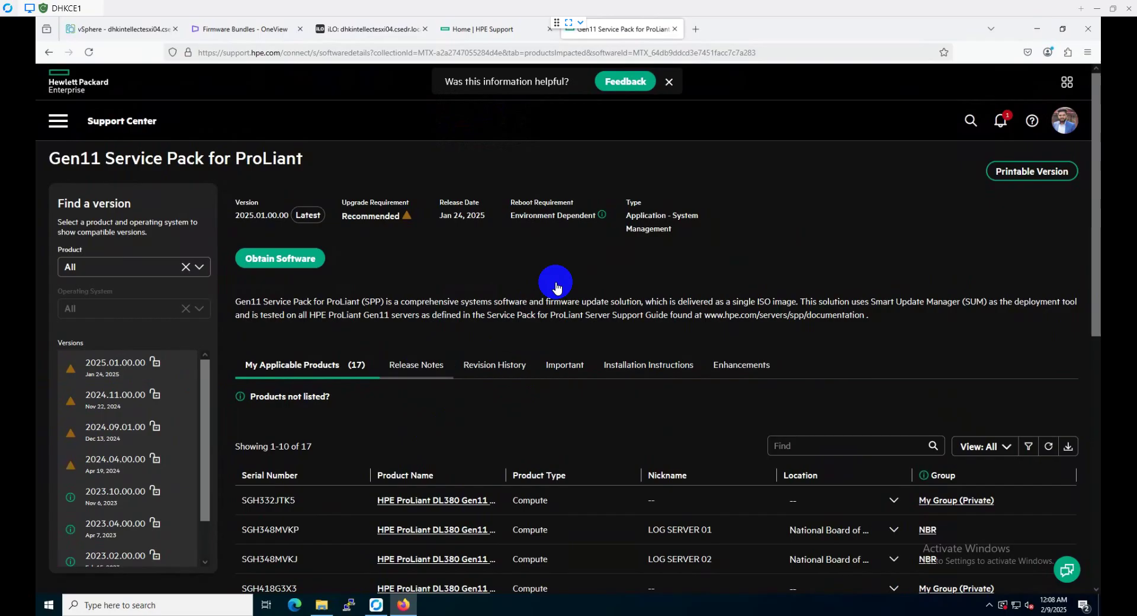
scroll(557, 283, down, 1)
scroll(559, 286, down, 2)
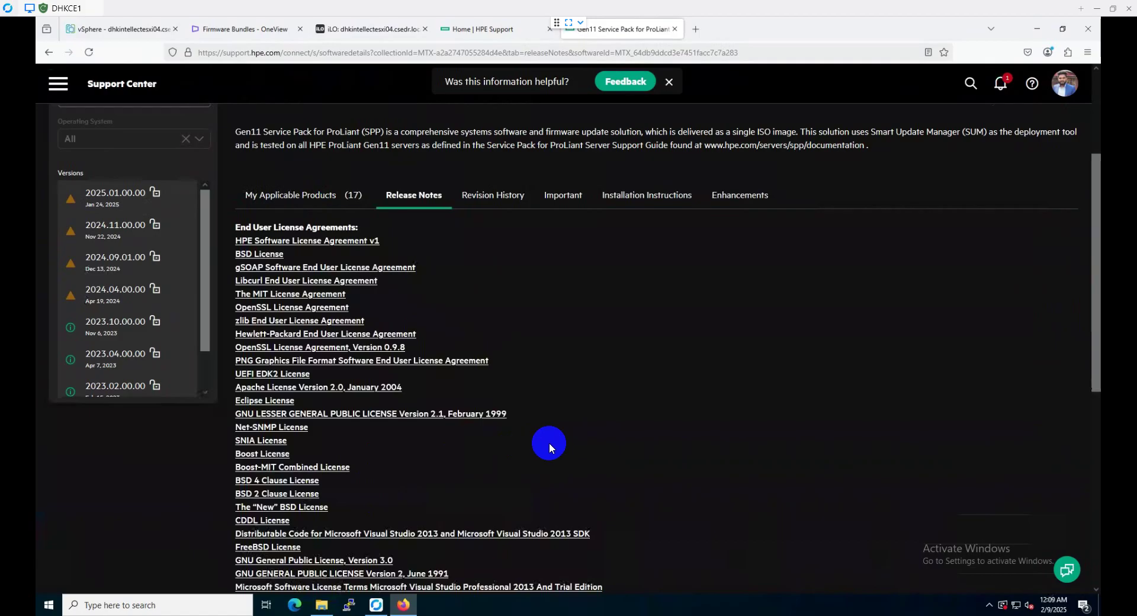
scroll(578, 443, down, 1)
scroll(616, 445, down, 2)
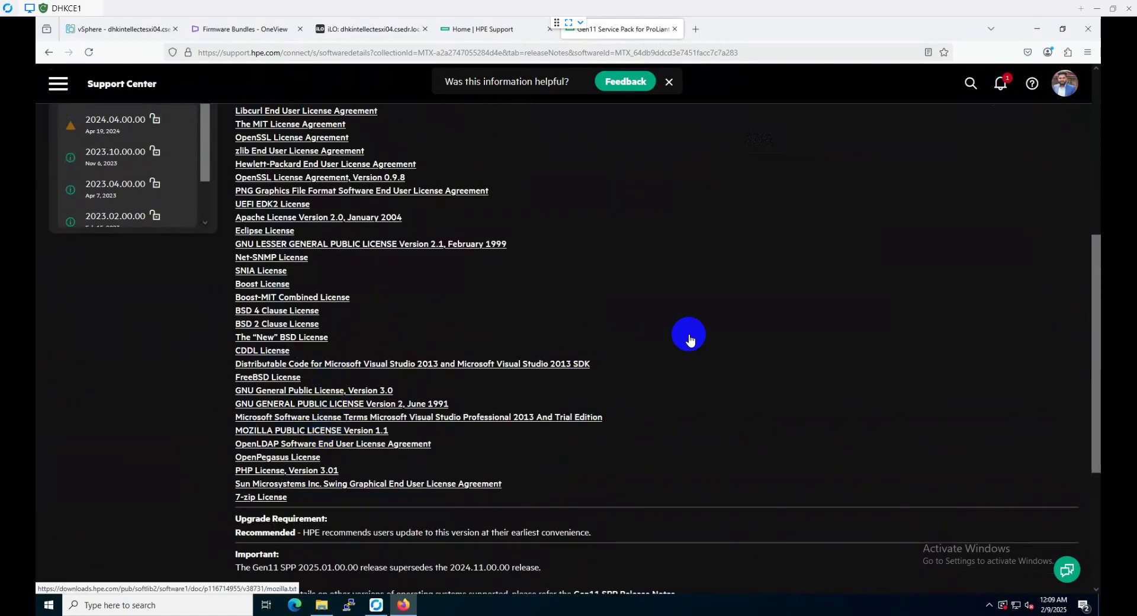
scroll(618, 268, up, 7)
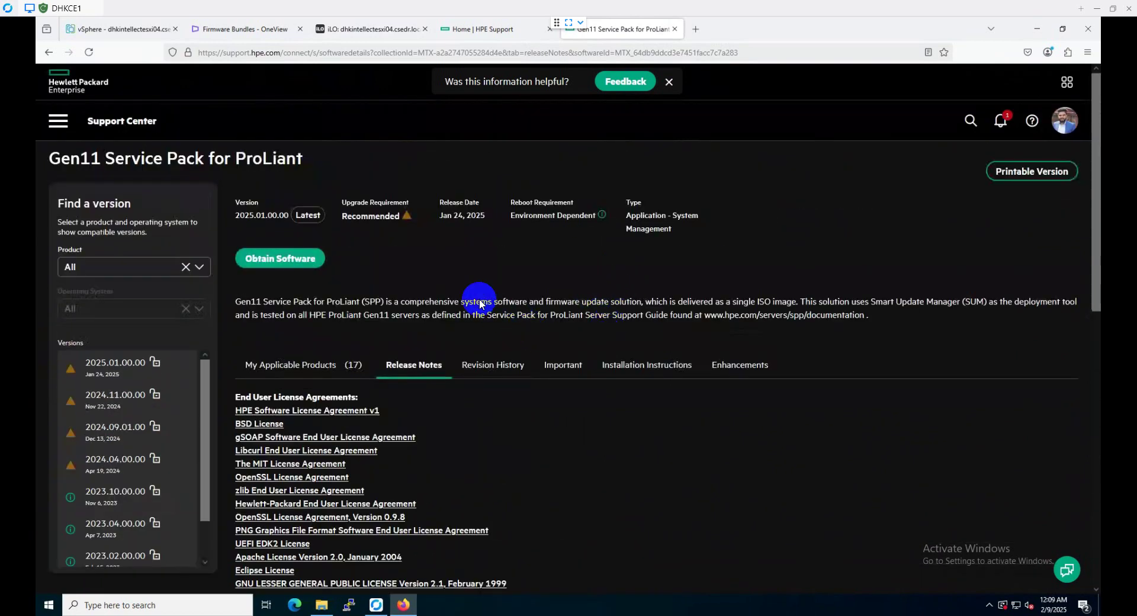
- Return to the iLO overview of the server and launch its remote console
click(355, 29)
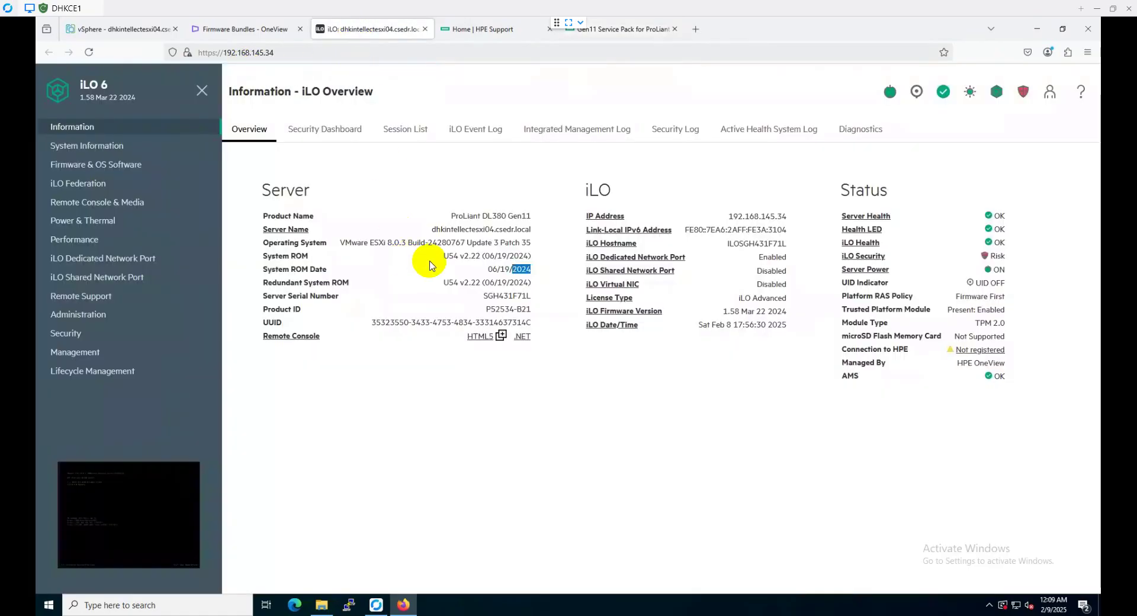
click(163, 486)
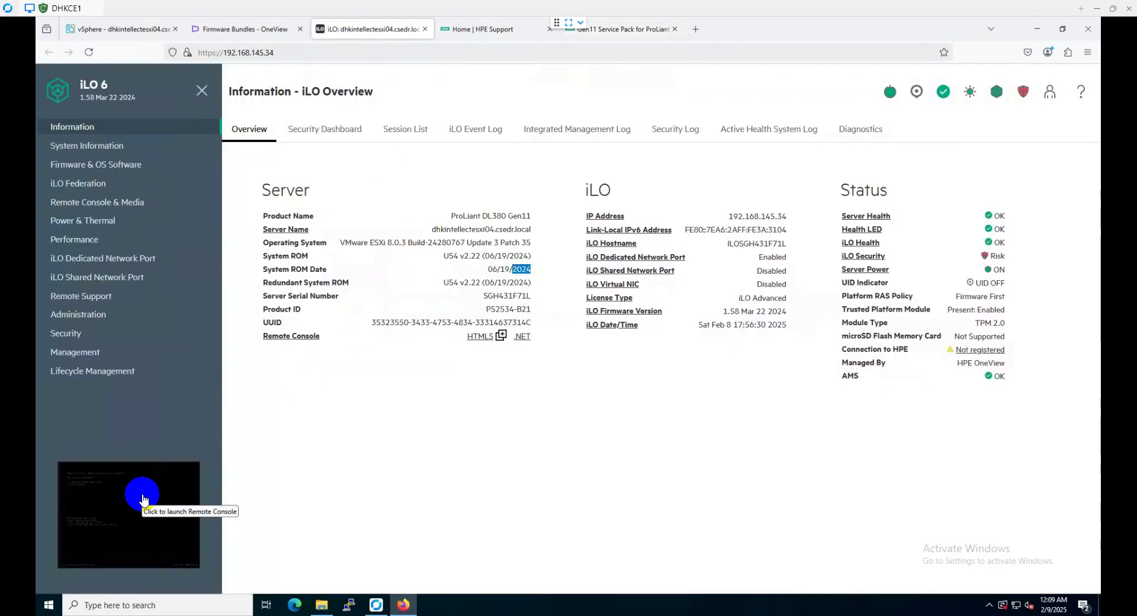
click(179, 513)
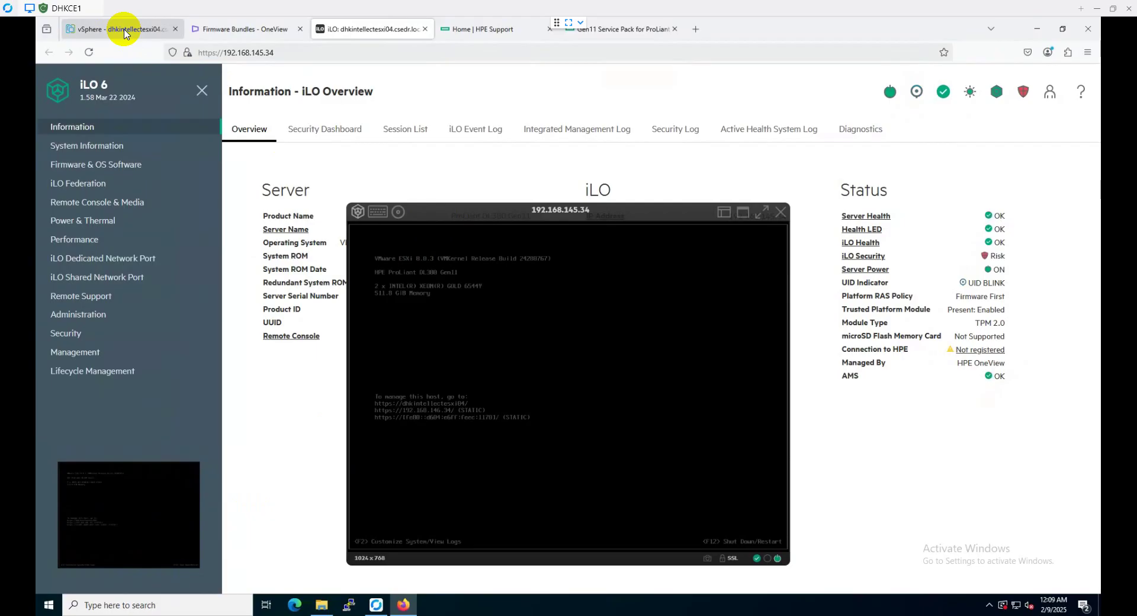
- Check in vSphere Client whether host dhkintellectesxi04.csedr.local is in maintenance mode, and return to the iLO remote console
click(124, 32)
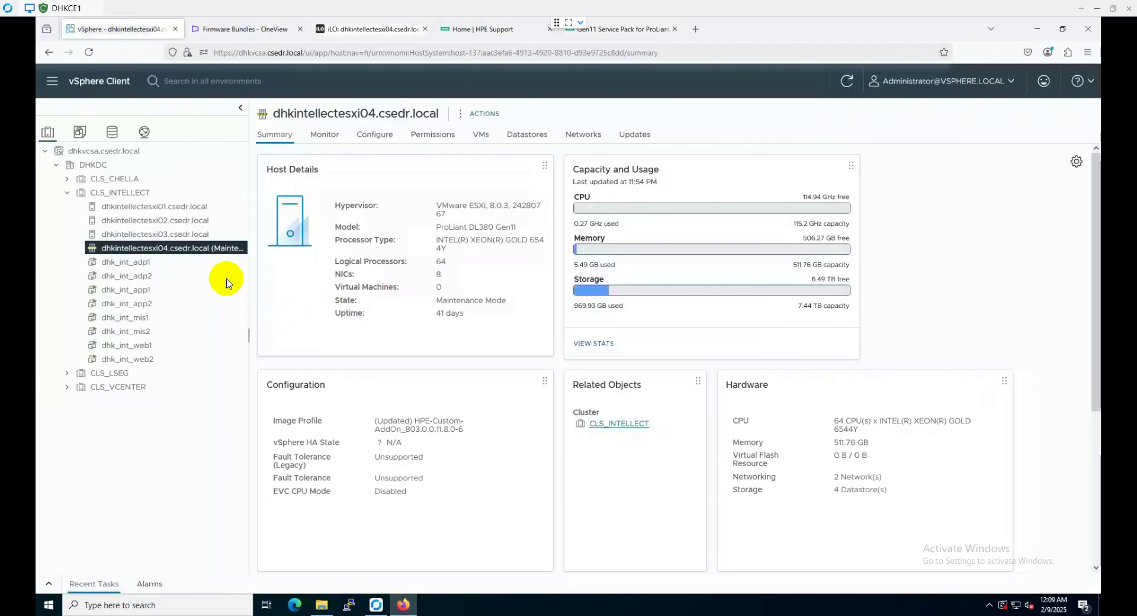
click(172, 254)
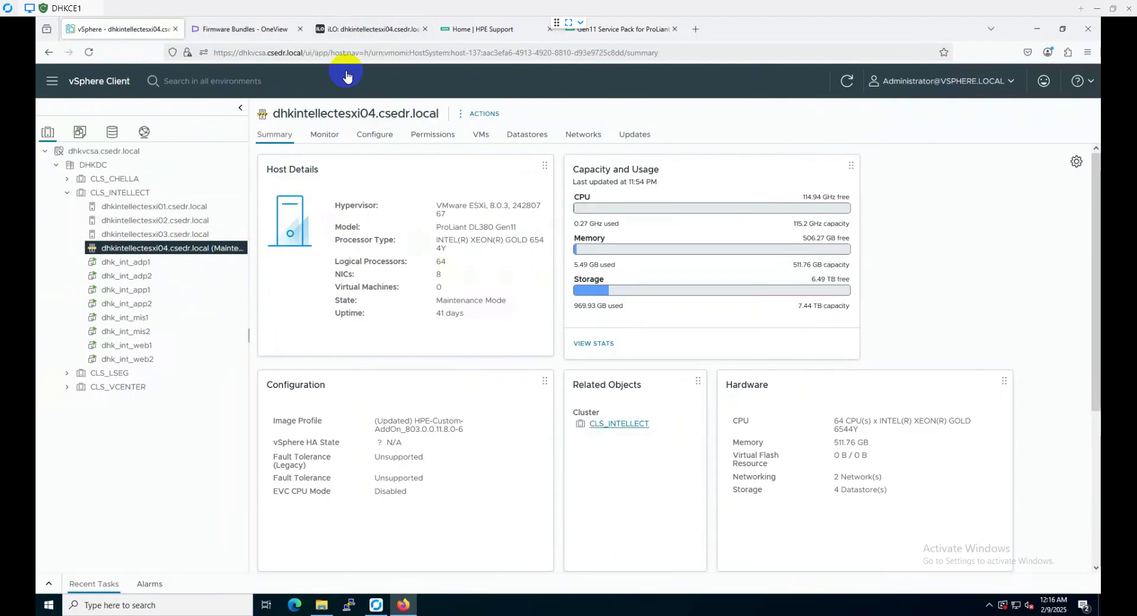
click(354, 33)
click(454, 275)
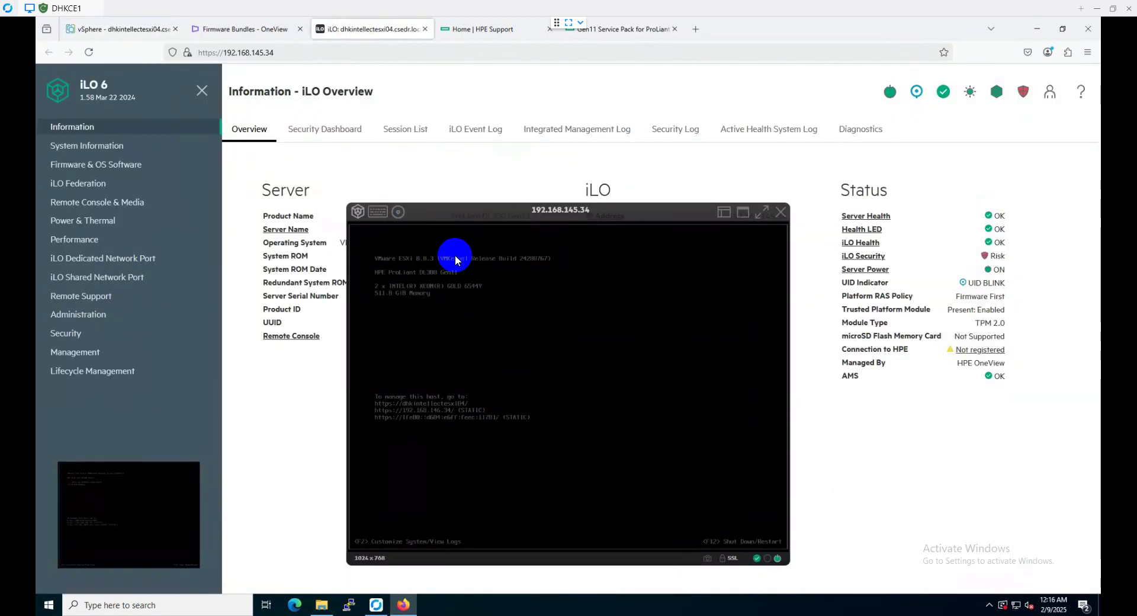
- Open the local ISO file selection for the remote console's virtual CD/DVD drive
click(398, 212)
click(443, 286)
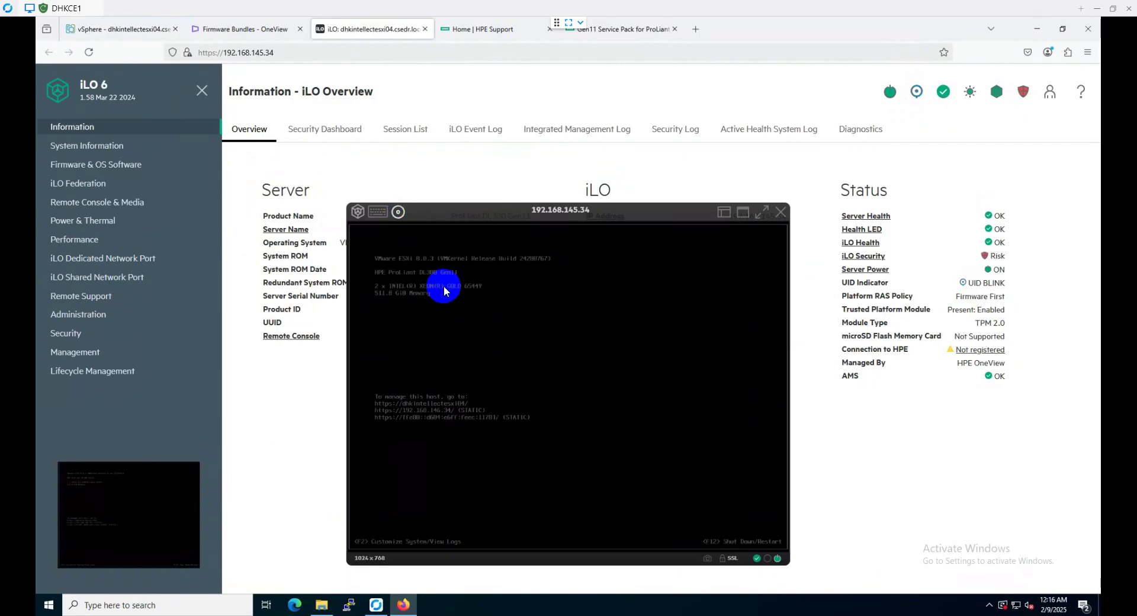
click(400, 216)
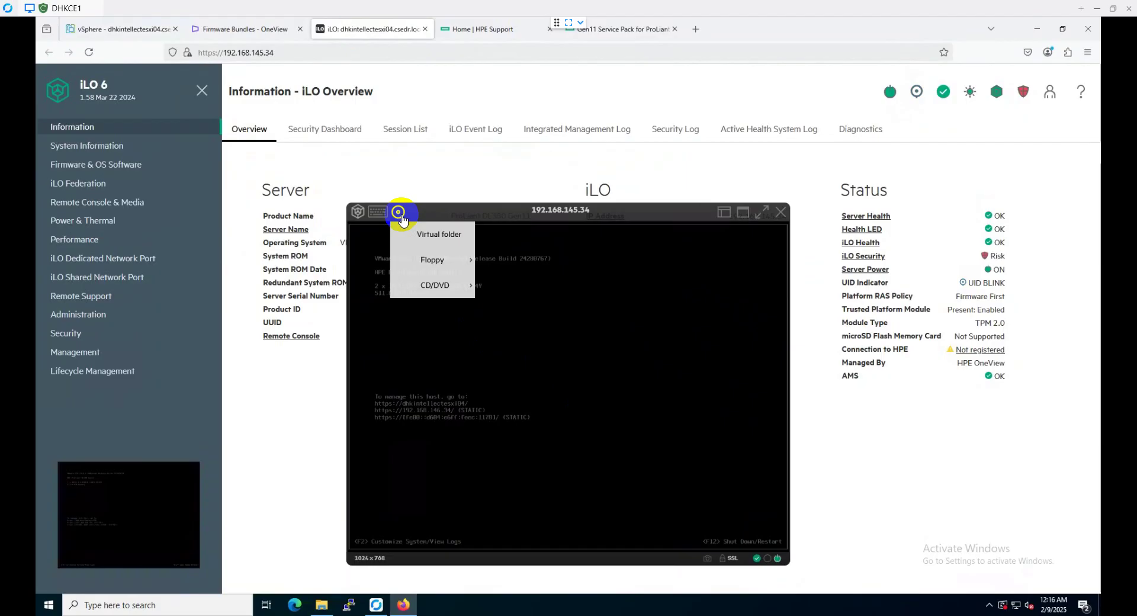
click(401, 217)
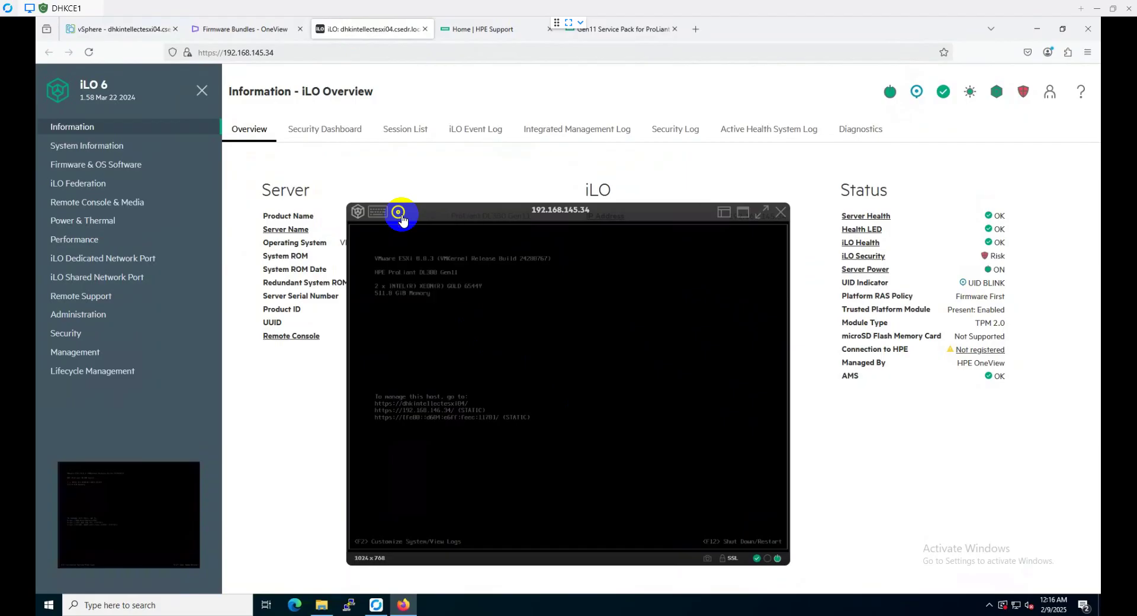
click(401, 219)
click(401, 217)
click(401, 216)
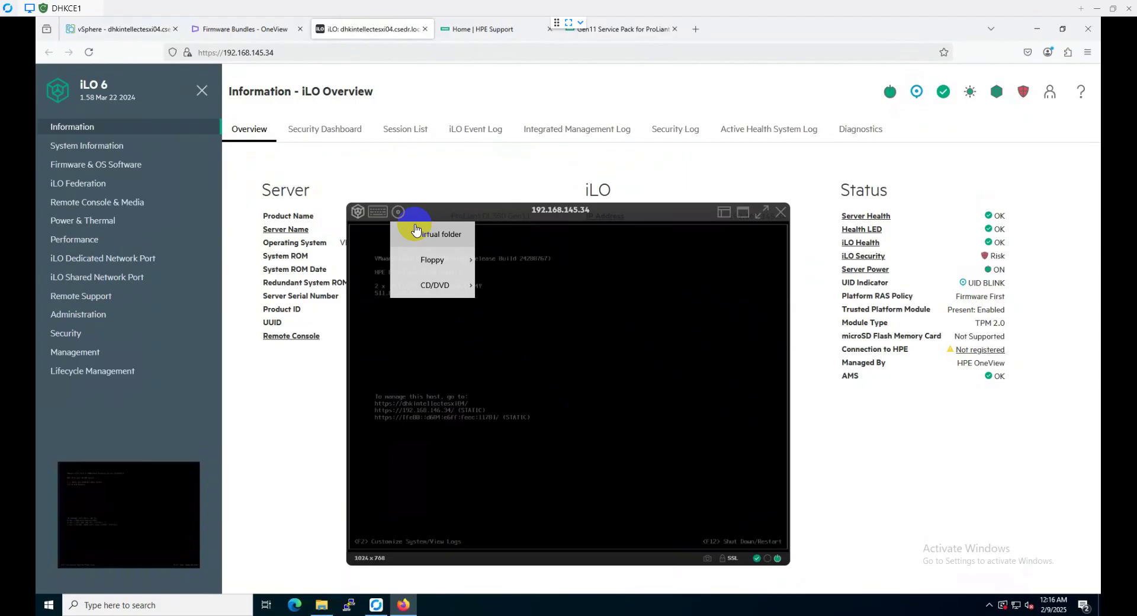
click(446, 287)
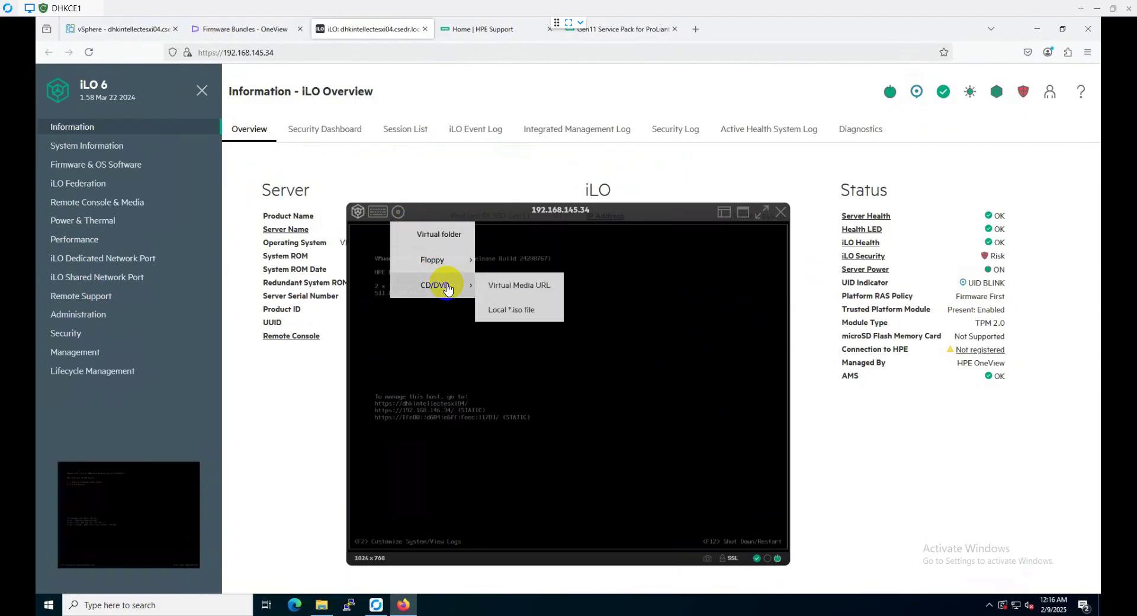
click(512, 289)
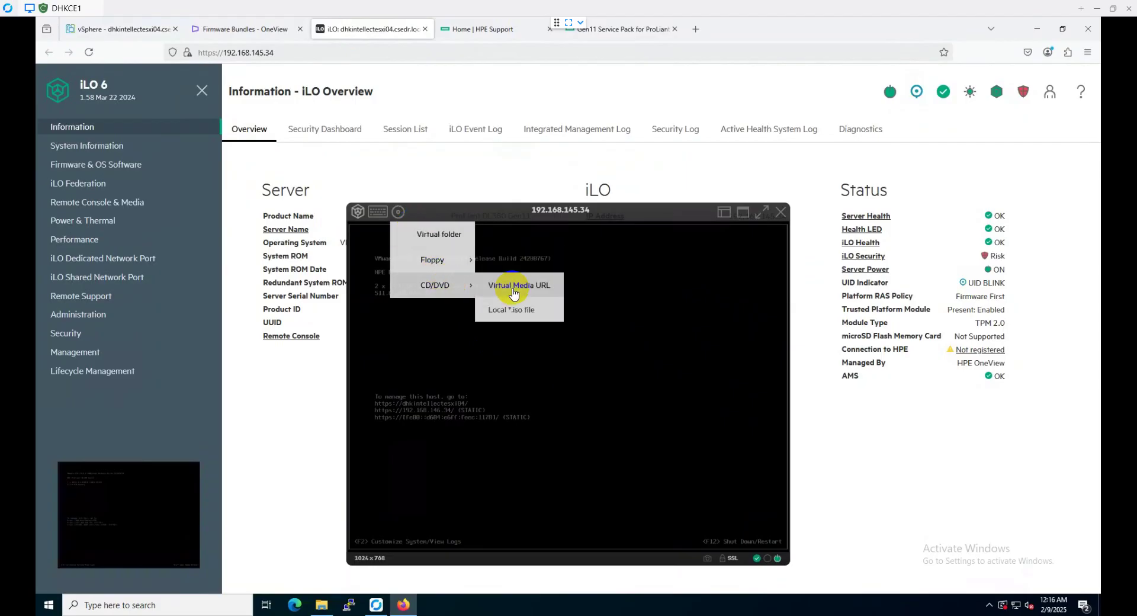
click(510, 315)
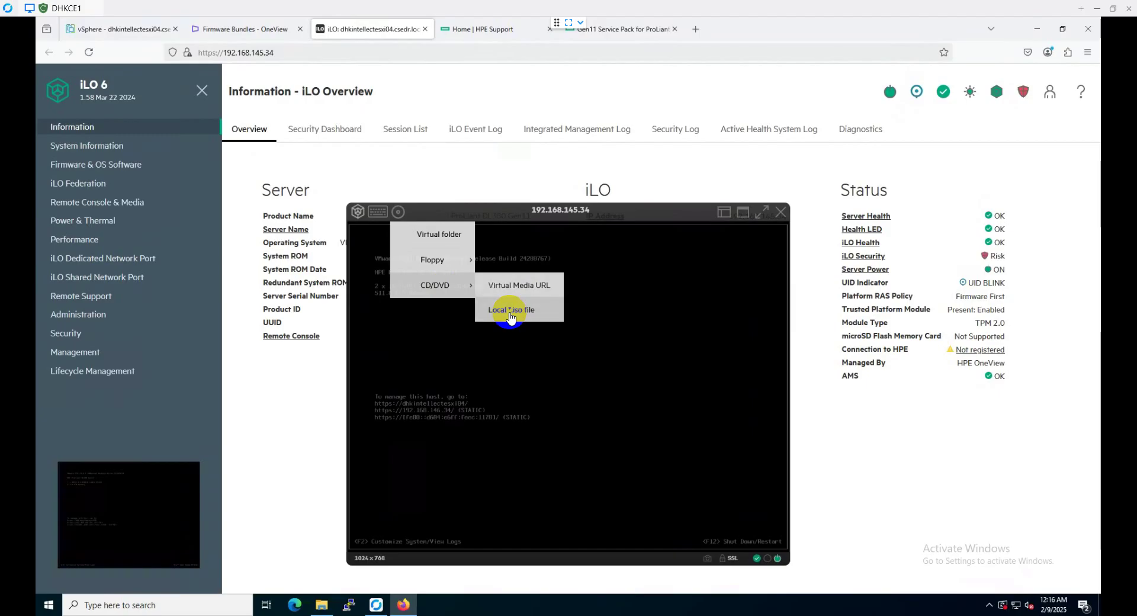
click(510, 315)
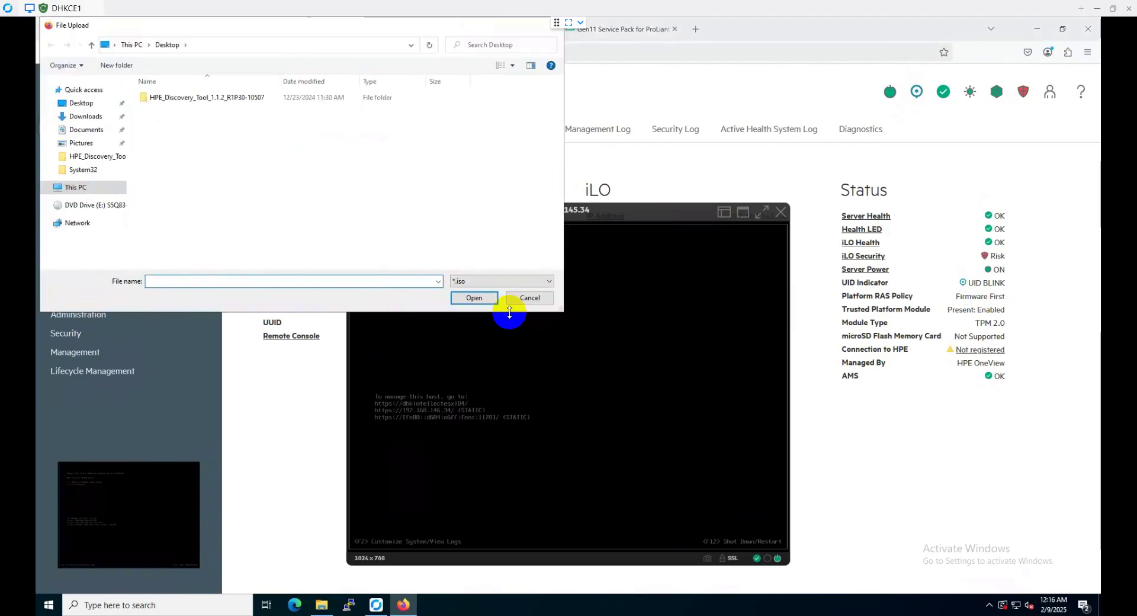
- Mount the P81140_001_gen11spp-2025.01.00.00 ISO from Downloads as virtual media and reposition the remote console window
click(86, 117)
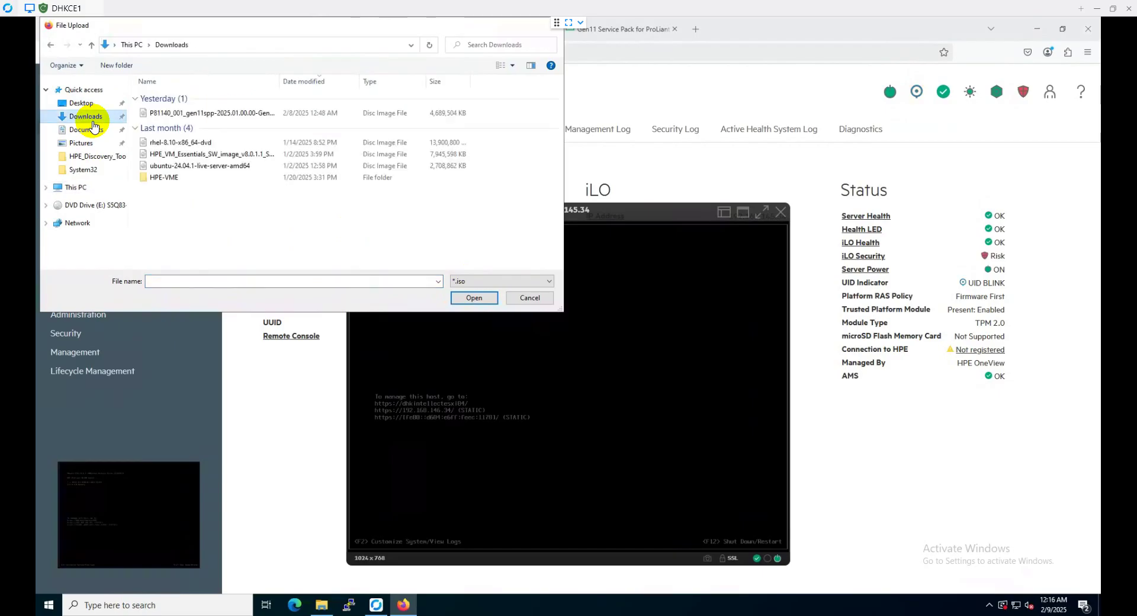
click(225, 115)
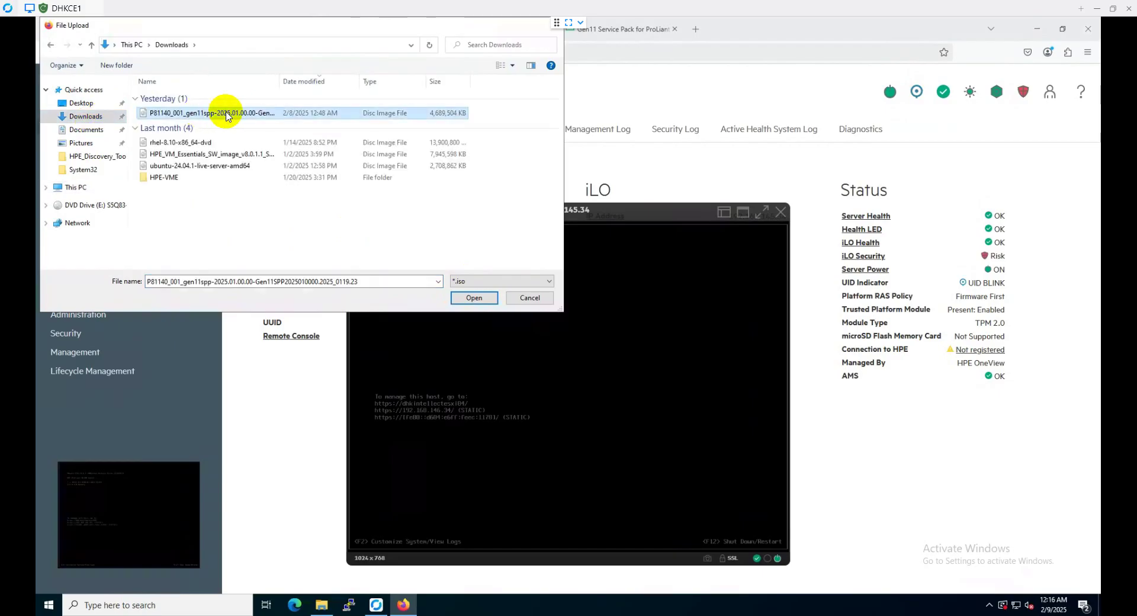
click(473, 299)
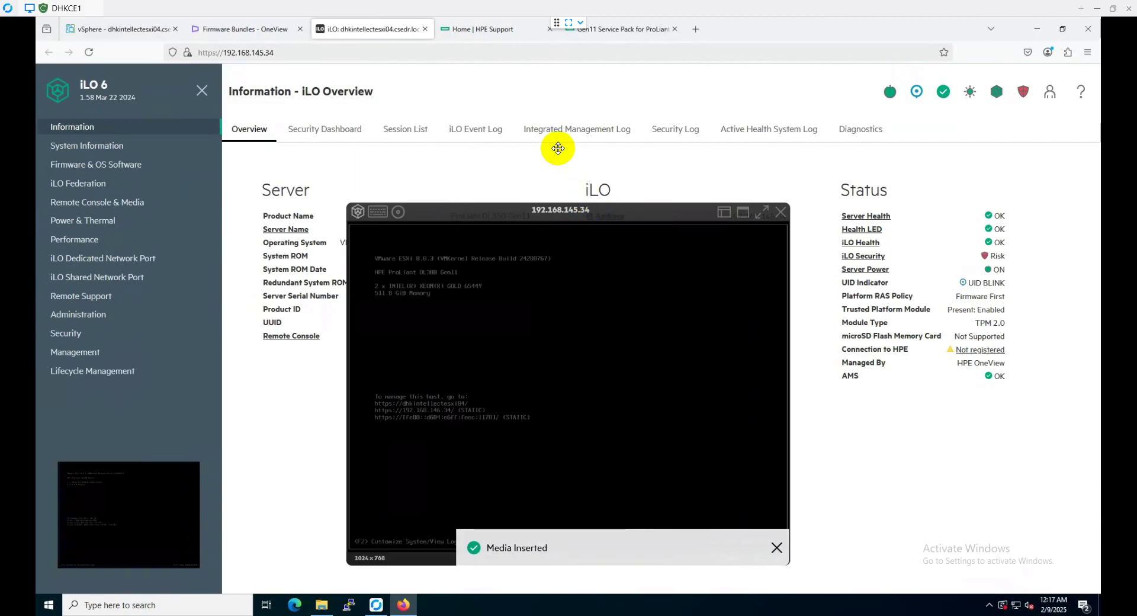
drag(558, 148, 558, 148)
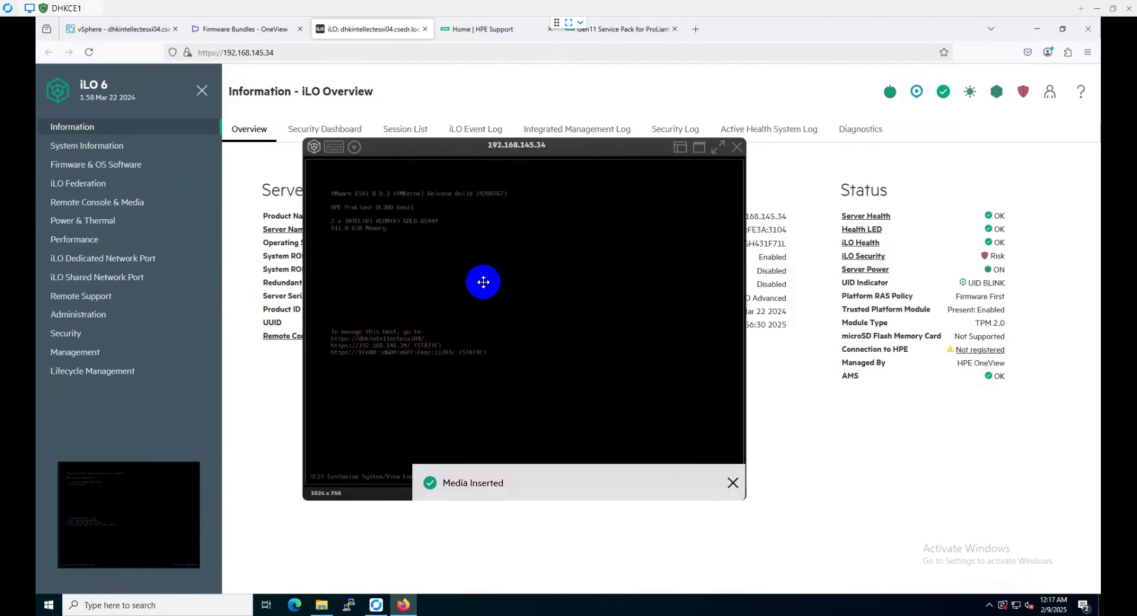
- Reboot host dhkintellectesxi04.csedr.local from vSphere Client, logging "firmware update" as the reason
click(118, 34)
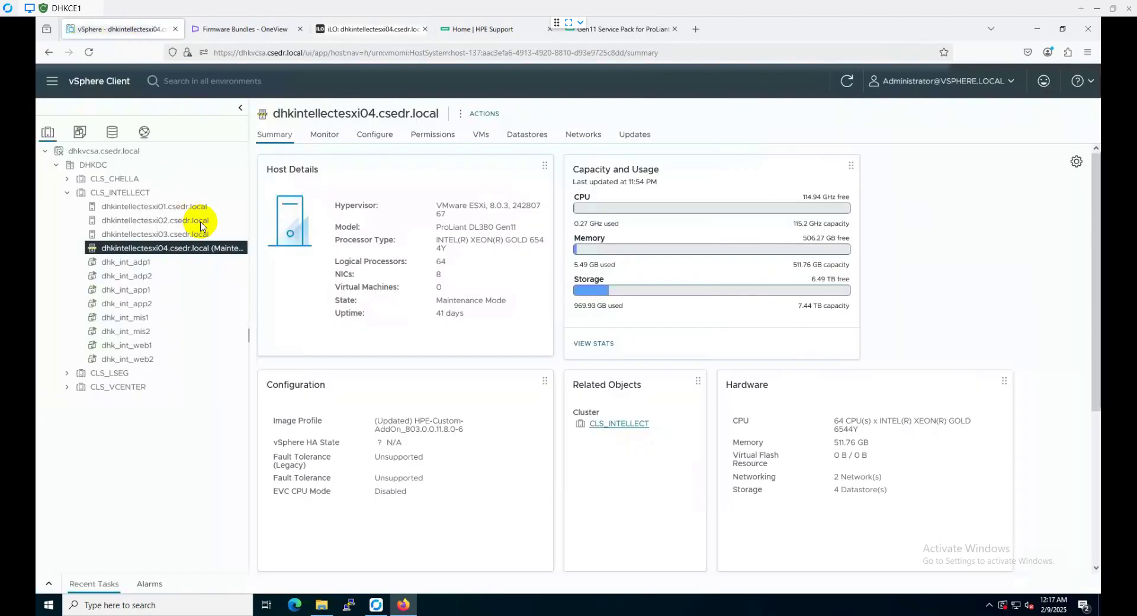
right_click(210, 253)
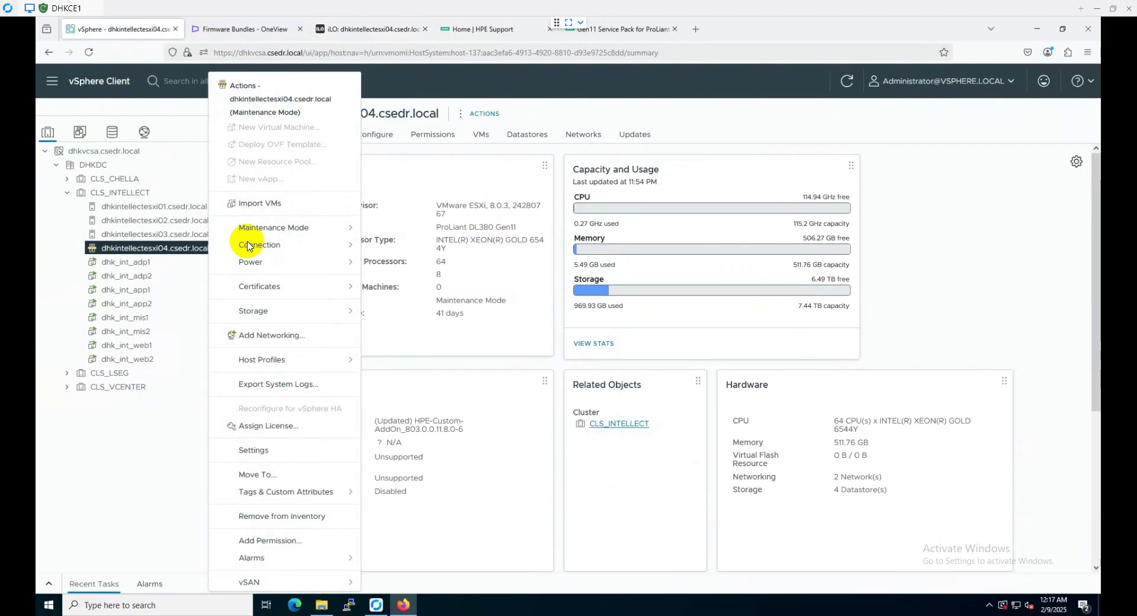
click(320, 267)
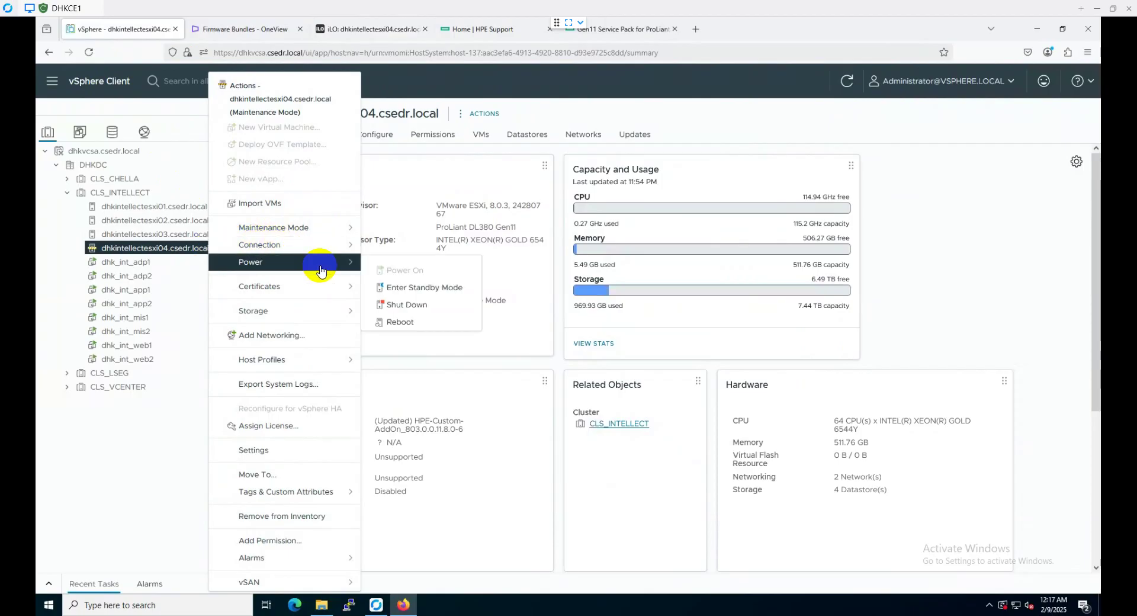
click(401, 322)
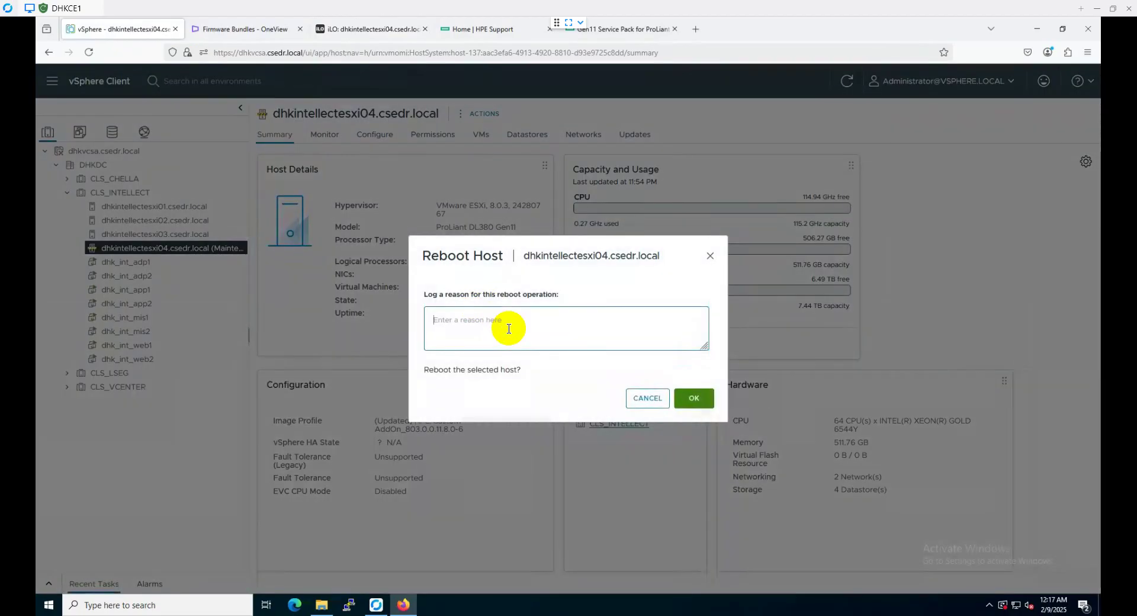
click(508, 328)
text(firmware update)
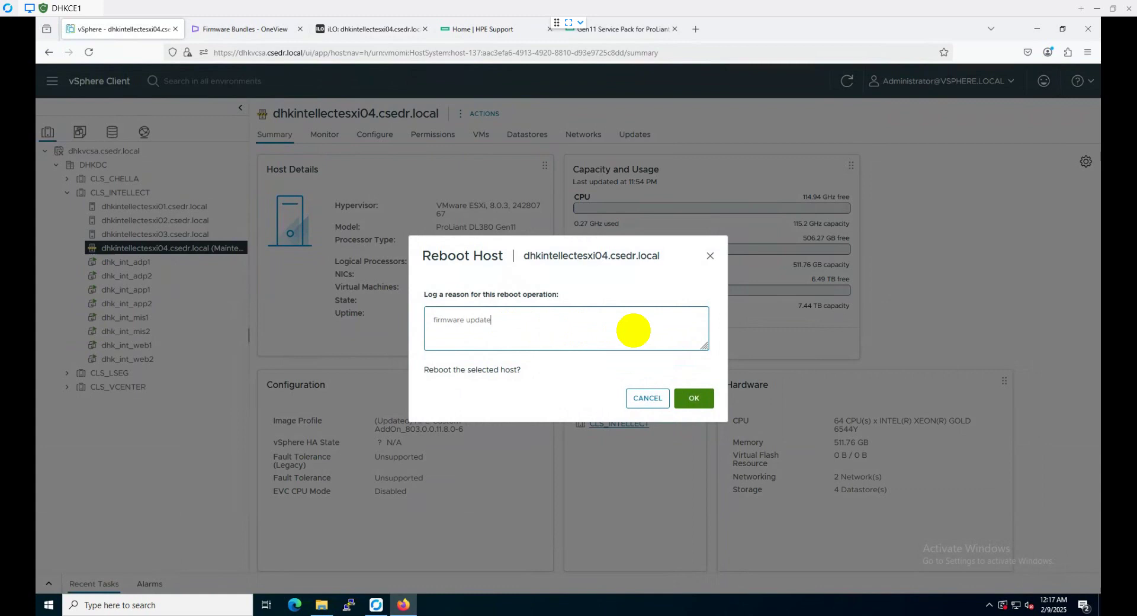
click(705, 401)
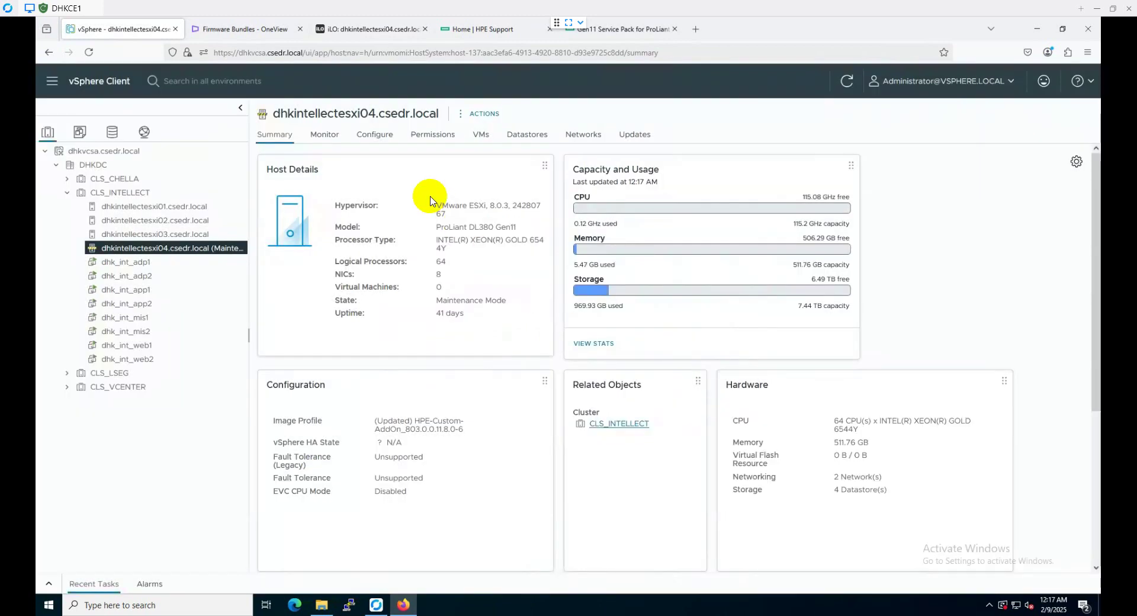
- Return to the iLO remote console and bring up the server's one-time boot menu during startup
click(378, 31)
click(436, 261)
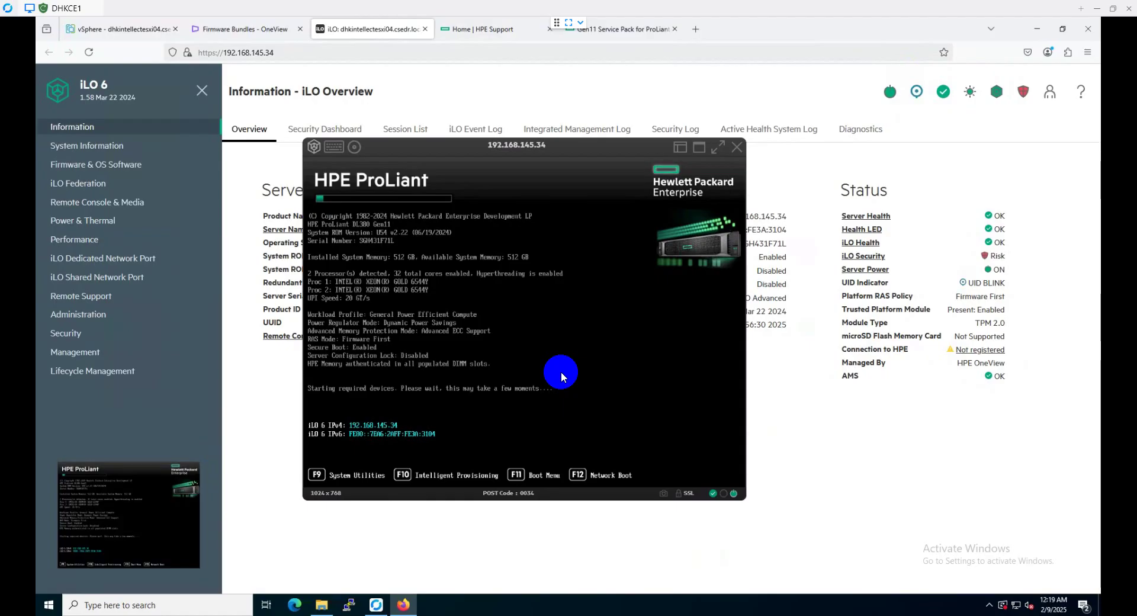
key(F11)
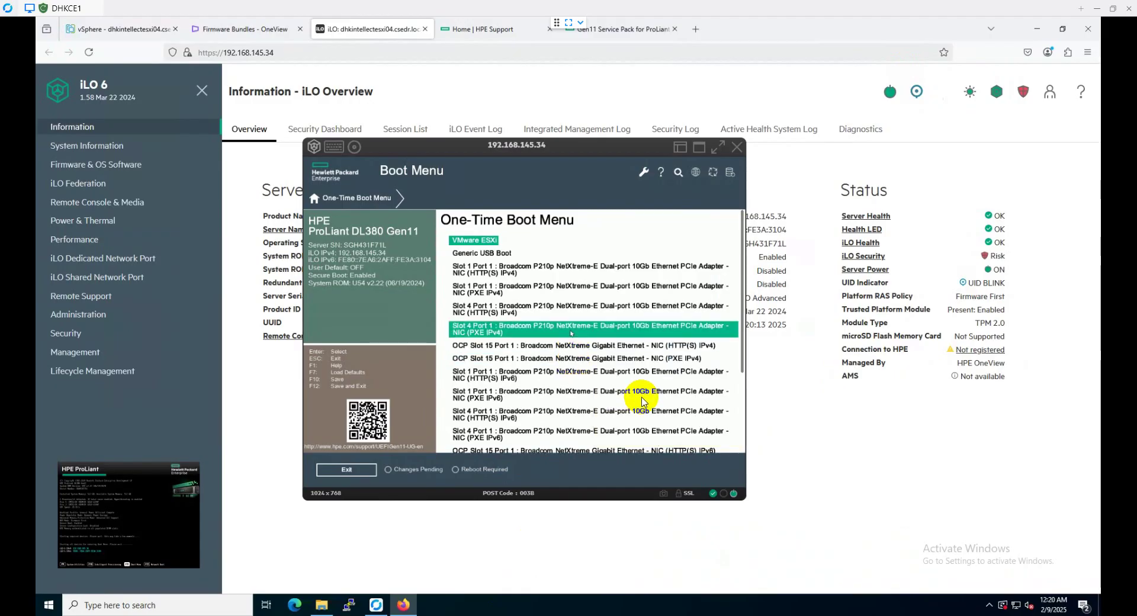
- Boot the server from iLO Virtual USB 3 : iLO Virtual CD-ROM and show the remote console full screen
scroll(643, 401, down, 1)
scroll(677, 407, down, 3)
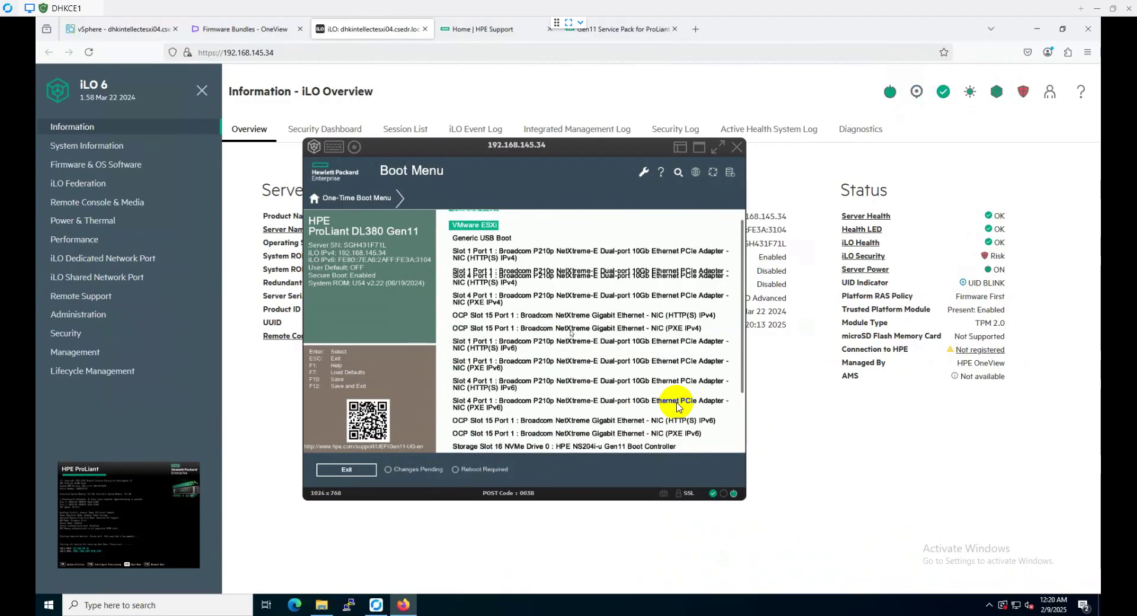
scroll(677, 407, down, 1)
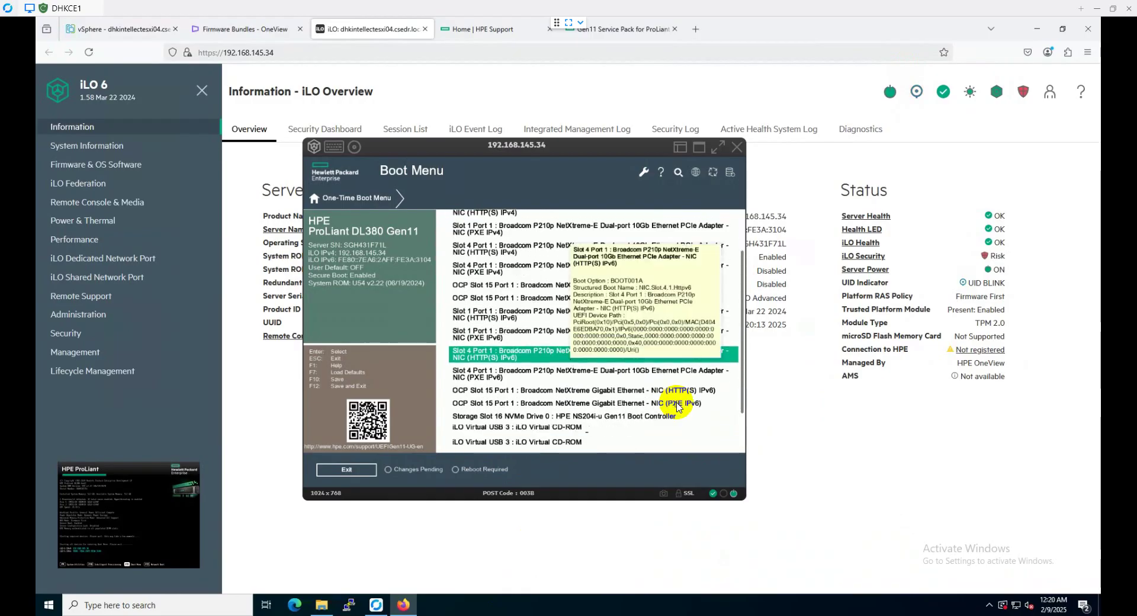
scroll(565, 448, down, 1)
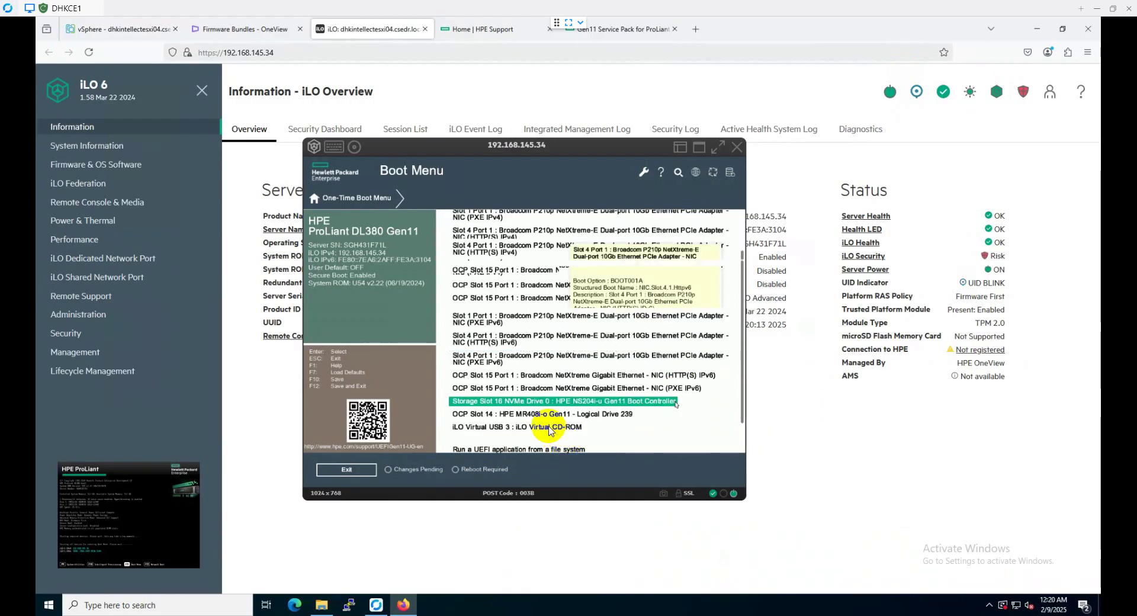
click(550, 431)
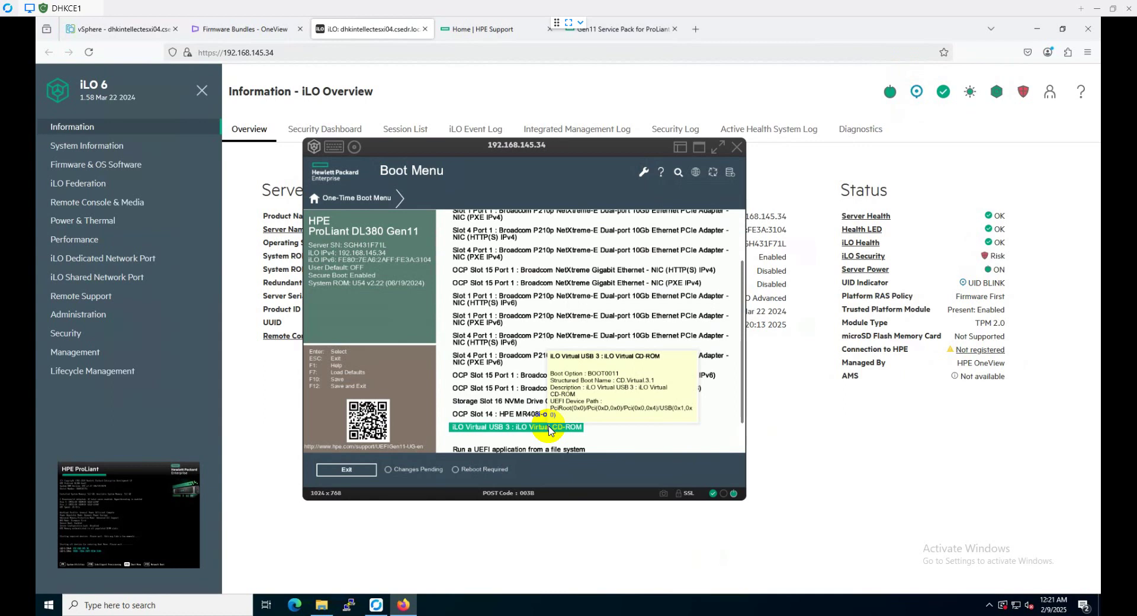
click(549, 427)
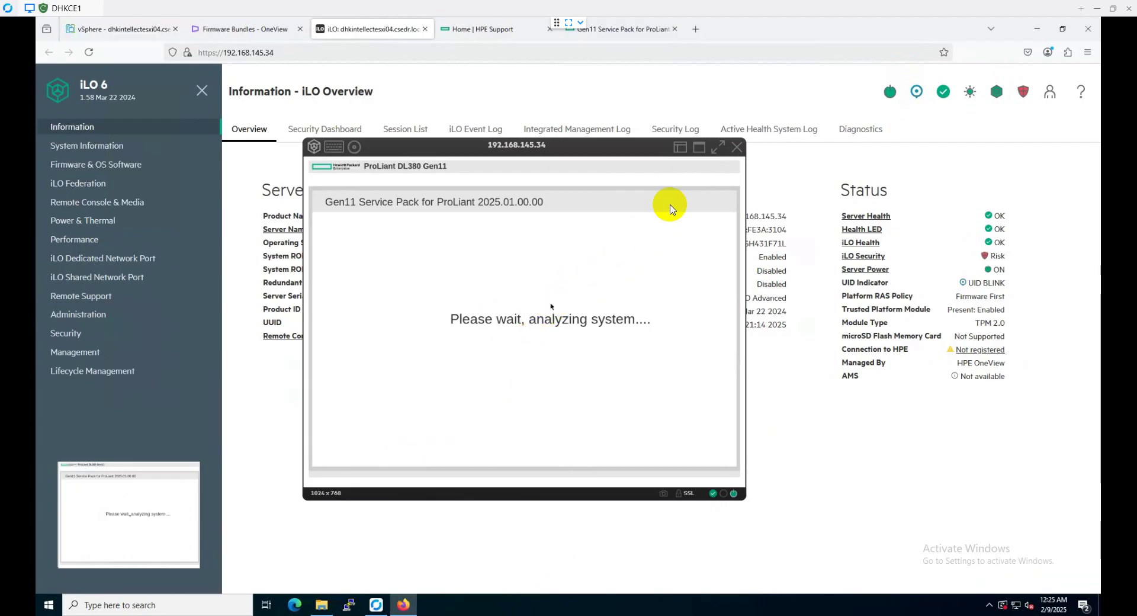
click(719, 153)
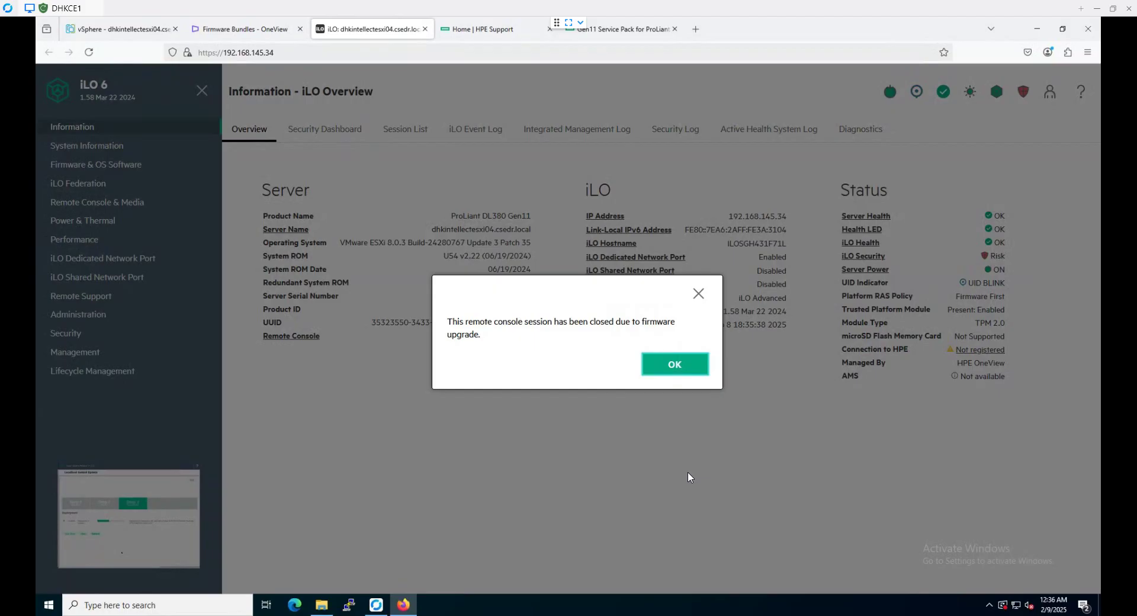
- Dismiss the closed console session and firmware change notices, checking the iLO firmware version on the overview page in between
click(688, 473)
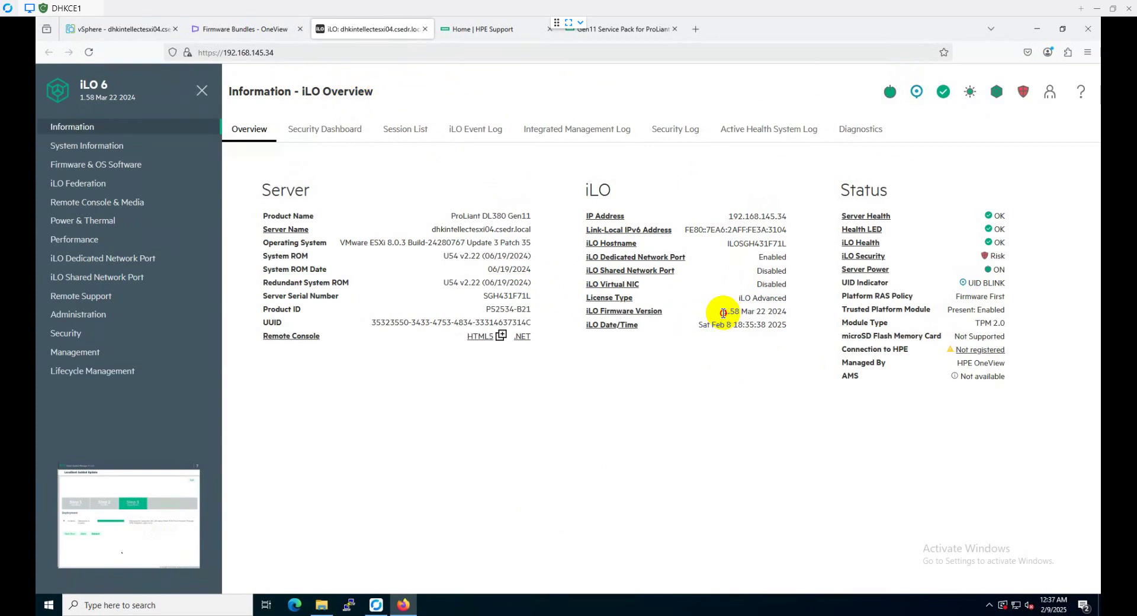
drag(722, 312, 741, 310)
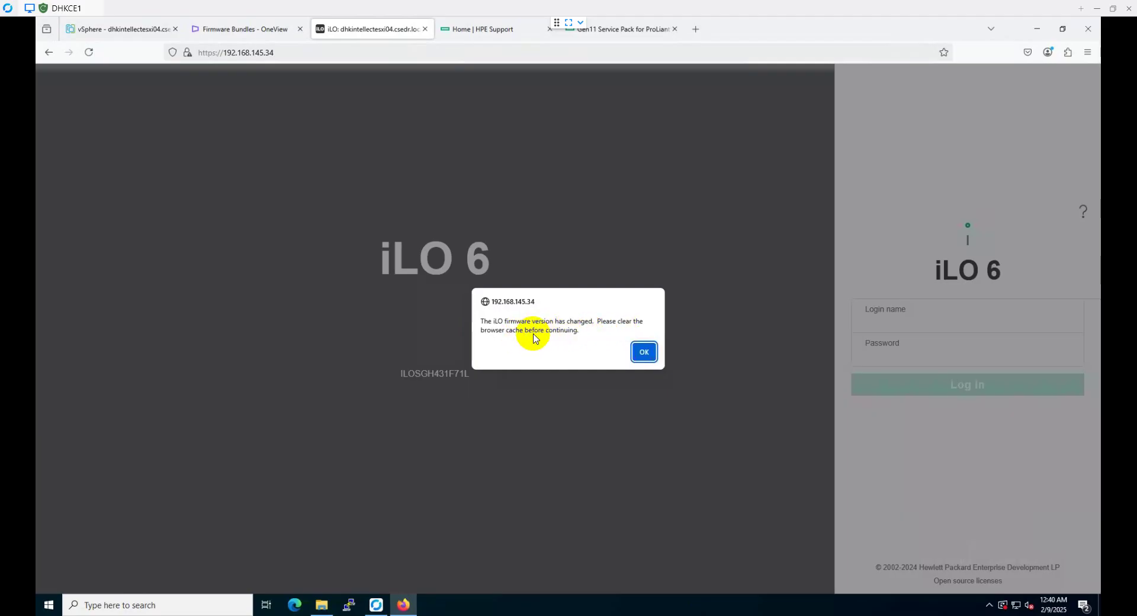
click(645, 353)
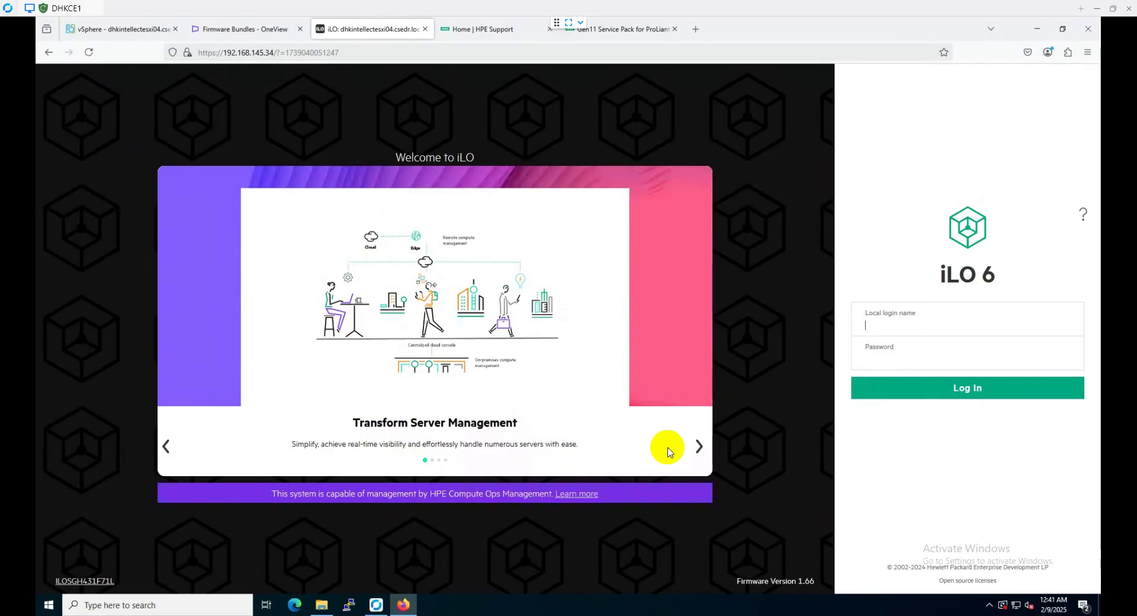
- Look through the welcome slides on the iLO login page
click(699, 448)
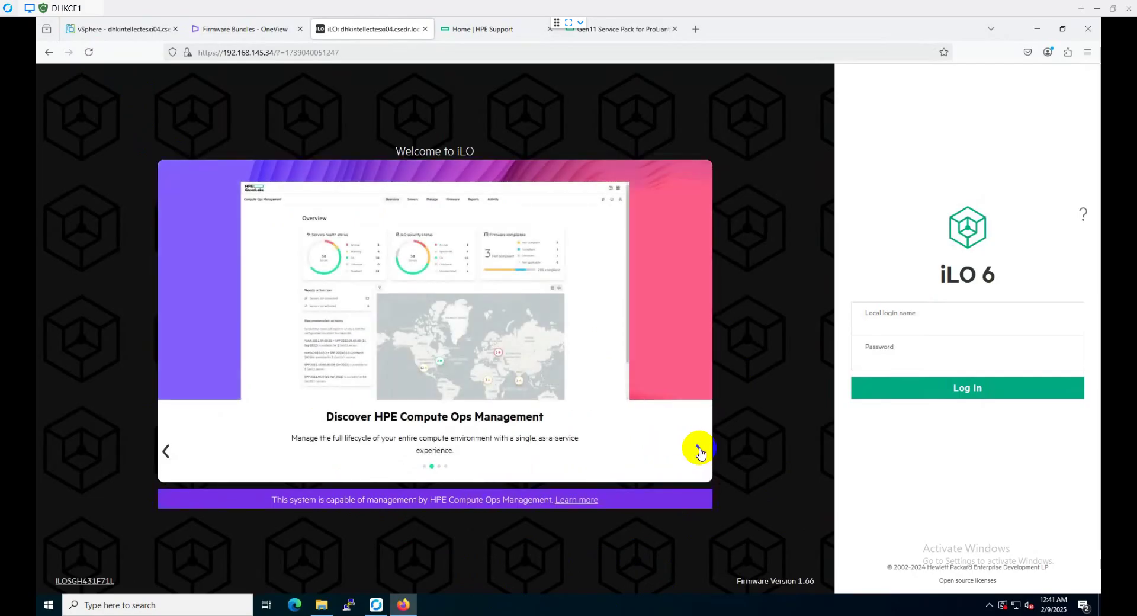
click(699, 450)
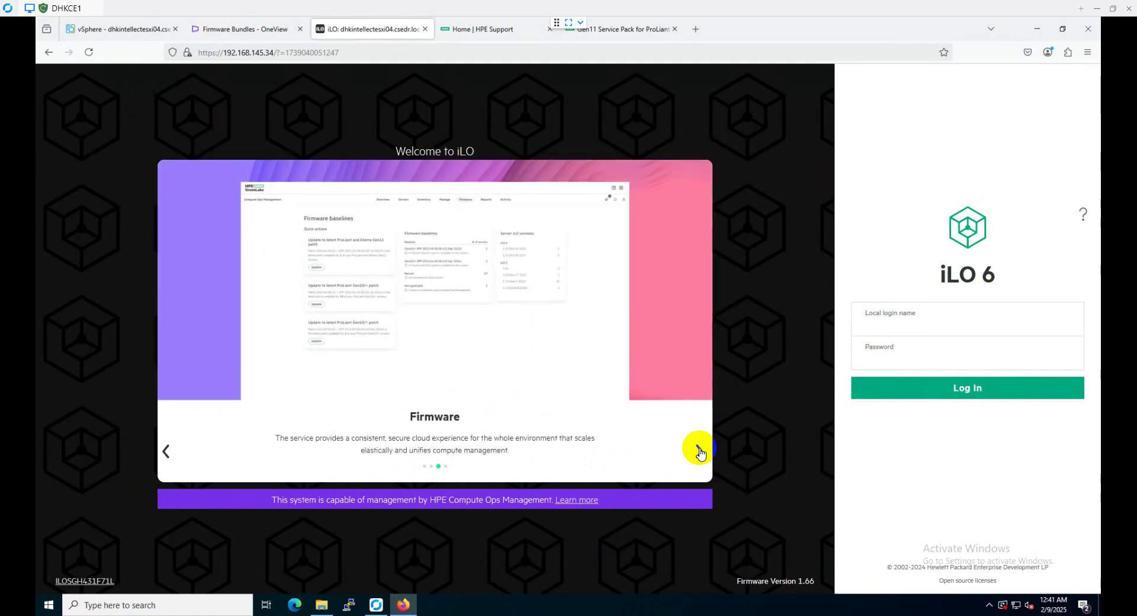
click(699, 451)
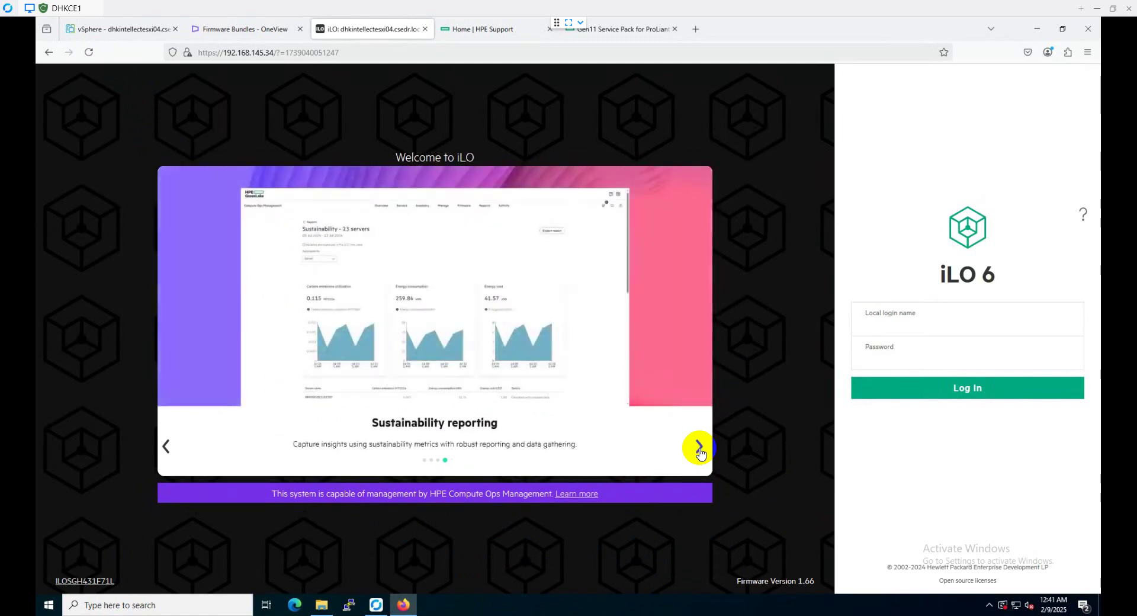
click(700, 450)
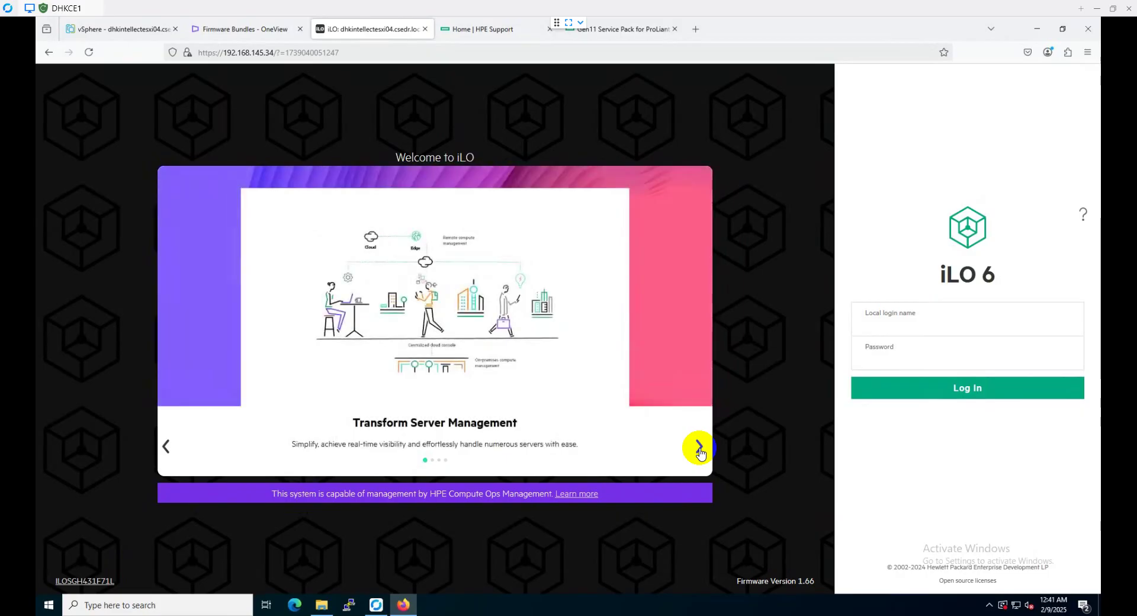
click(699, 451)
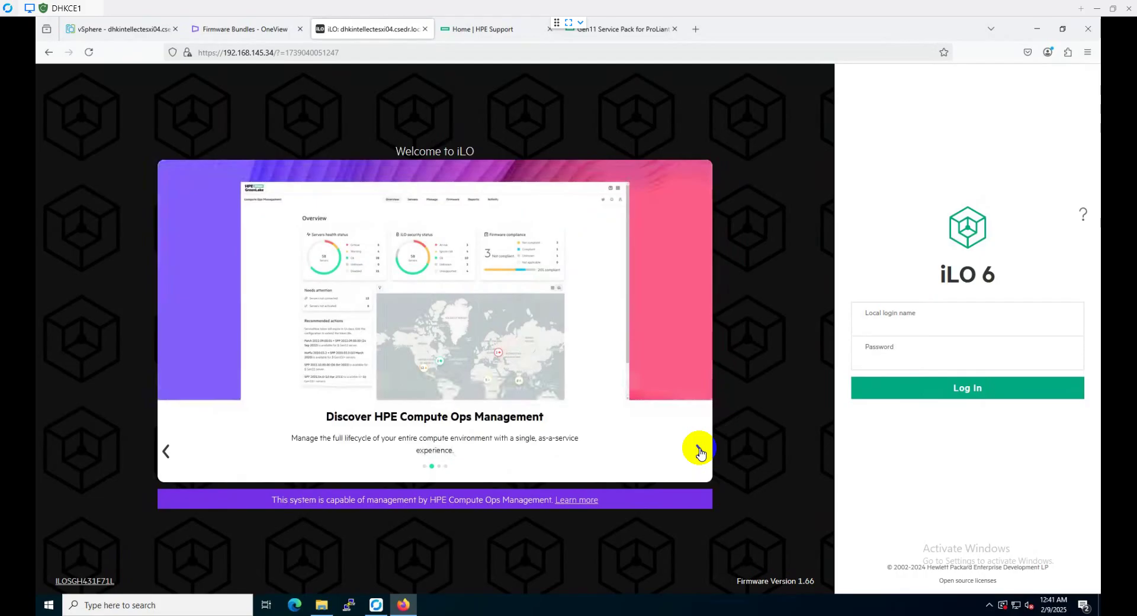
click(700, 450)
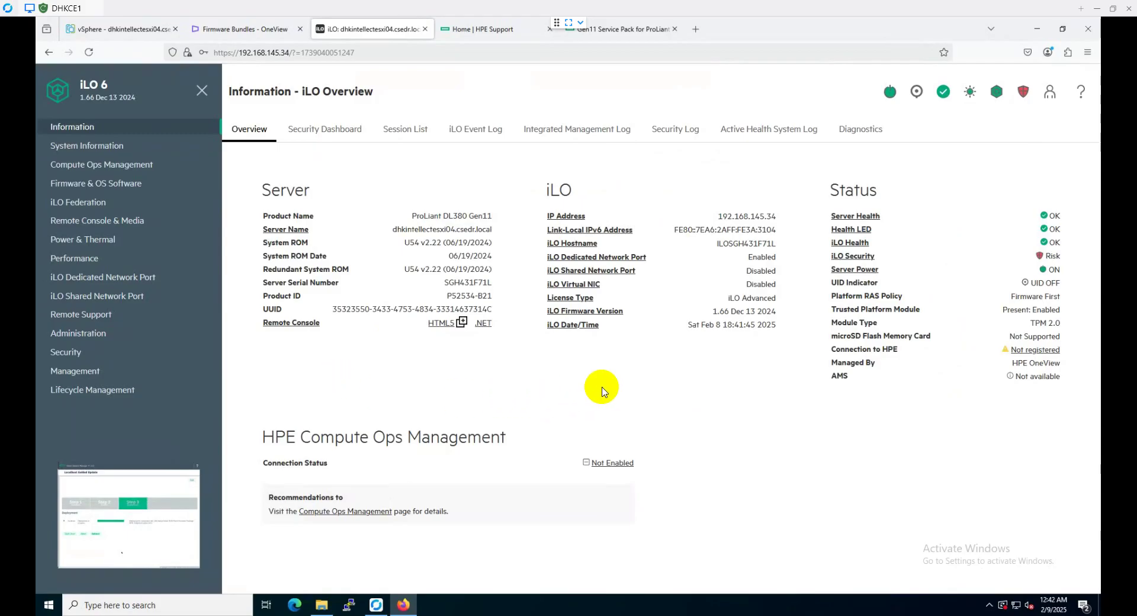
- Examine the iLO firmware version and its release date on the iLO overview page
click(725, 312)
drag(729, 311, 730, 311)
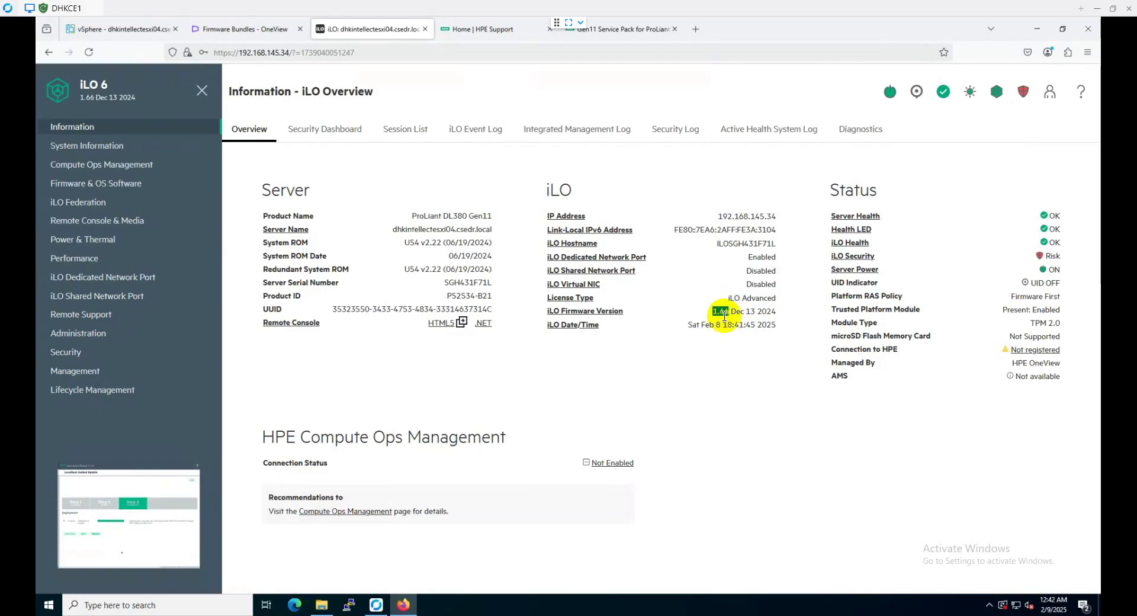
click(733, 313)
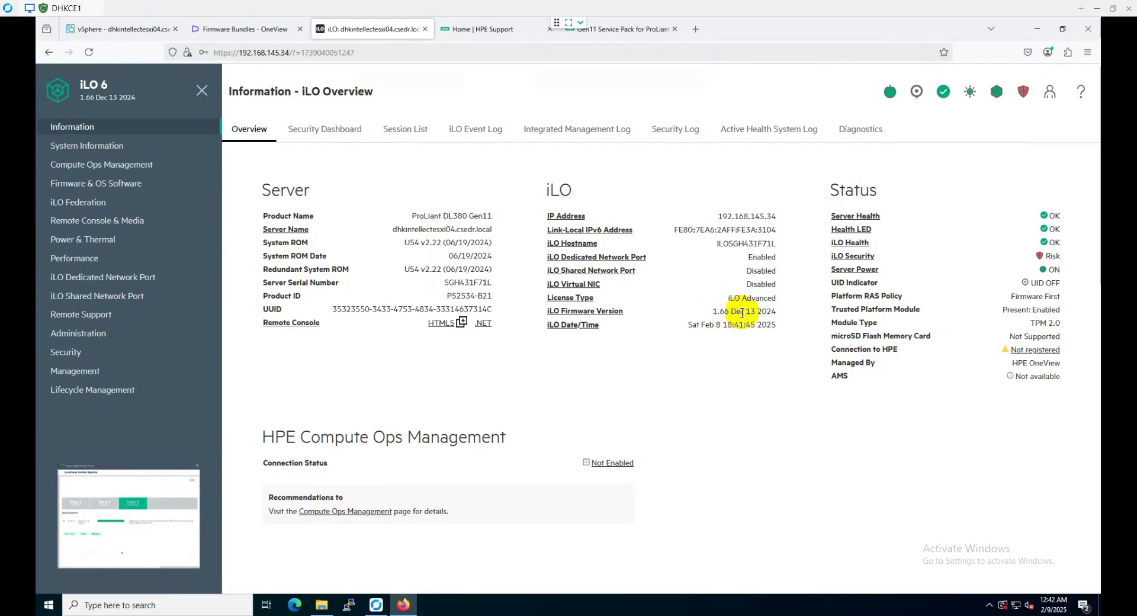
drag(734, 312, 780, 317)
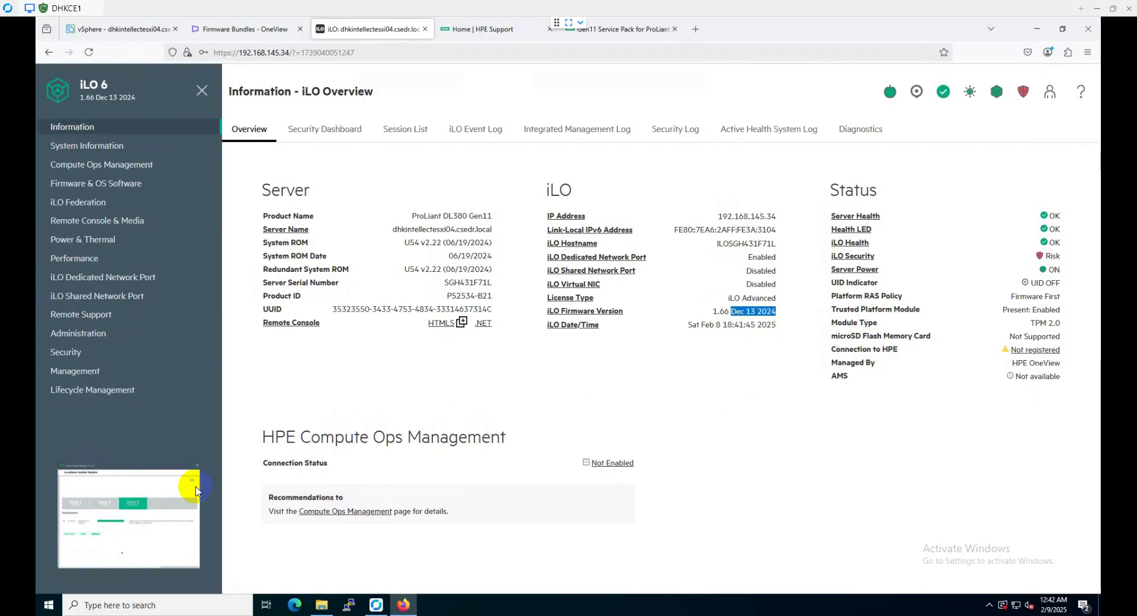
- Reopen the HTML5 remote console, view the Smart Update Manager deployment progress in full screen, and return to the iLO page
click(149, 506)
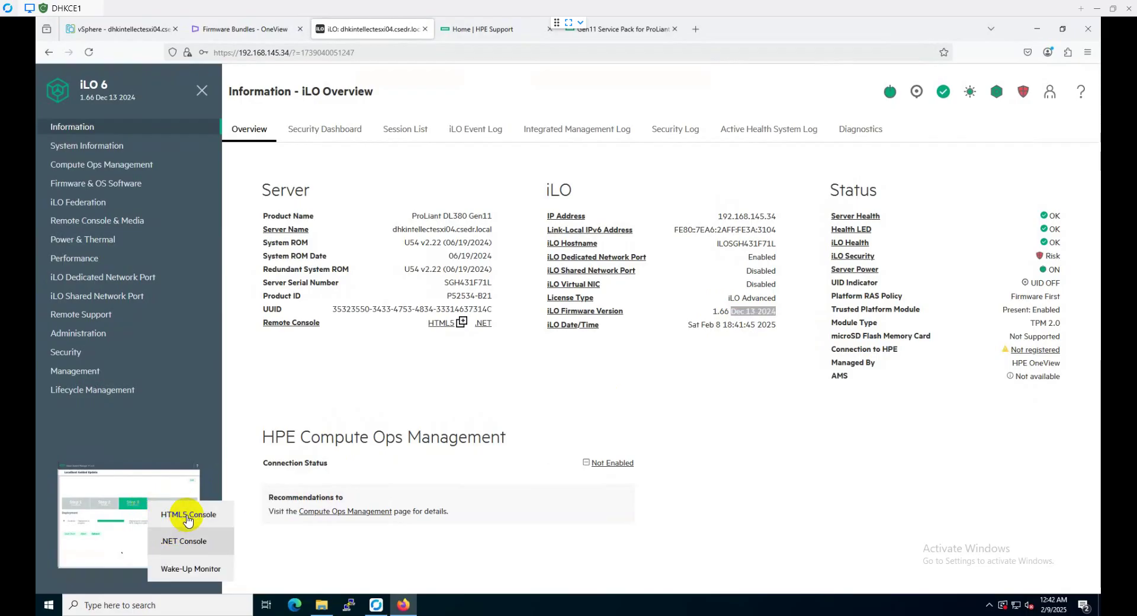
click(187, 515)
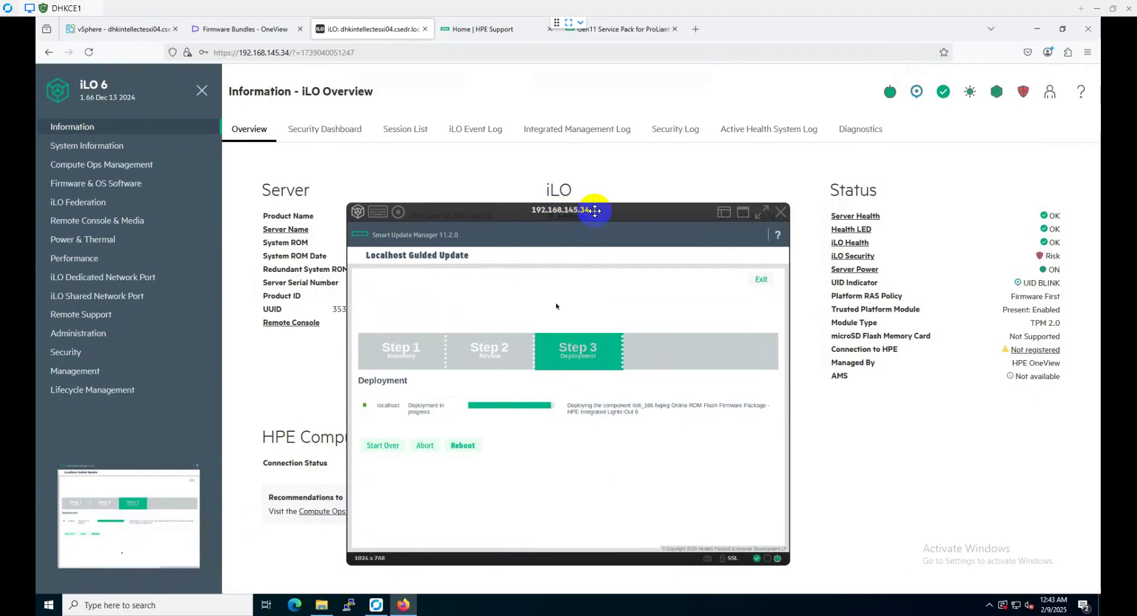
drag(608, 209, 605, 160)
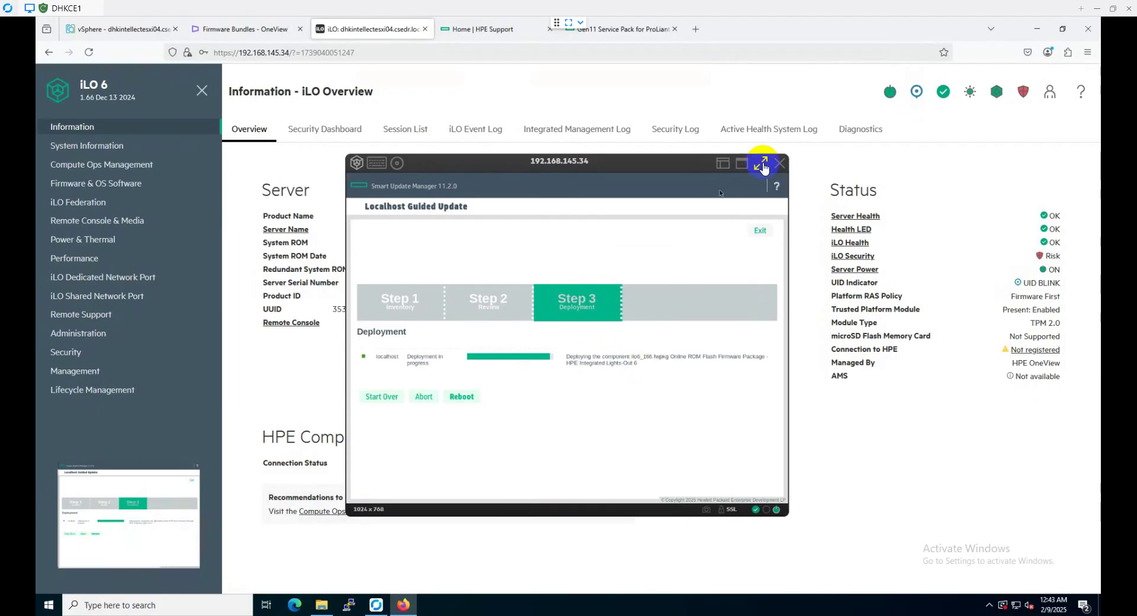
click(764, 166)
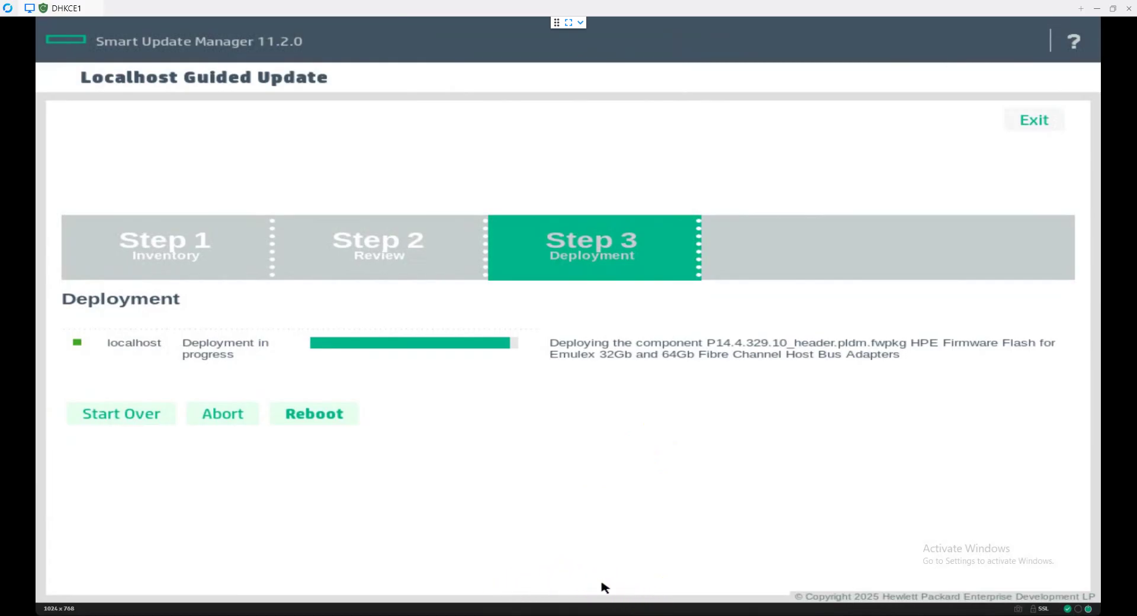
key(Escape)
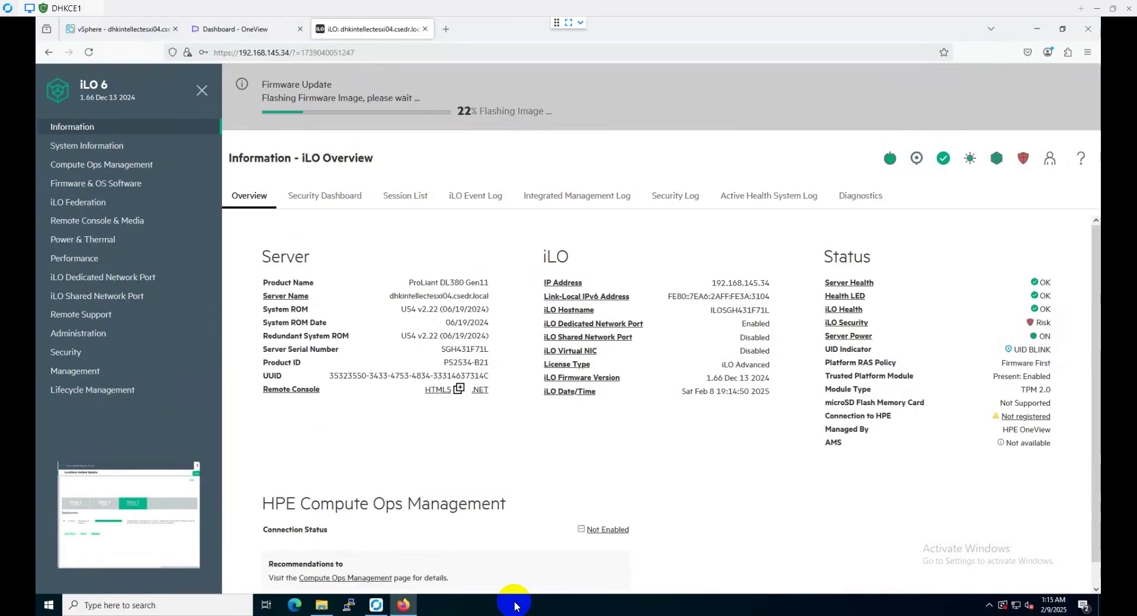